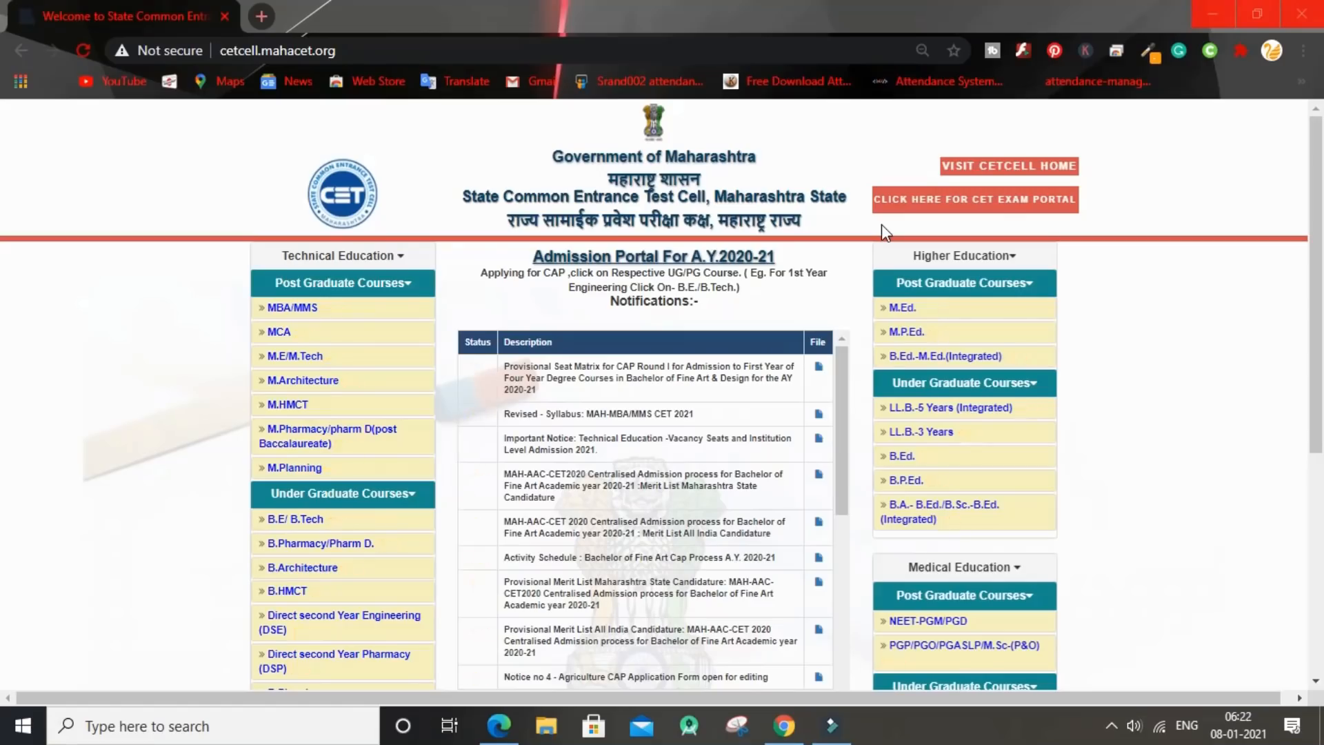
Open the Direct Second Year Engineering (DSE) undergraduate portal and go to the login page for already registered candidates.
mouse_move(400, 49)
left_mouse_down()
mouse_move(218, 50)
mouse_move(400, 53)
left_mouse_up()
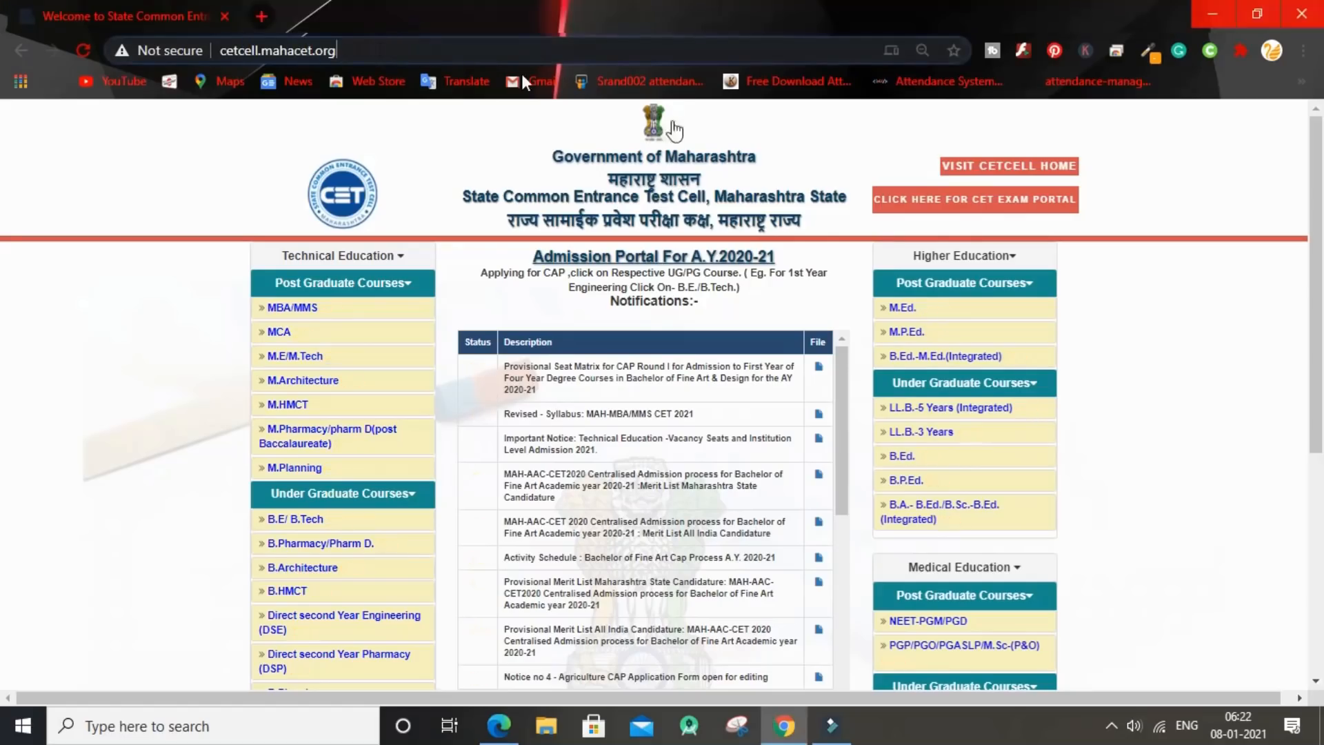
scroll(434, 386, "down", 2)
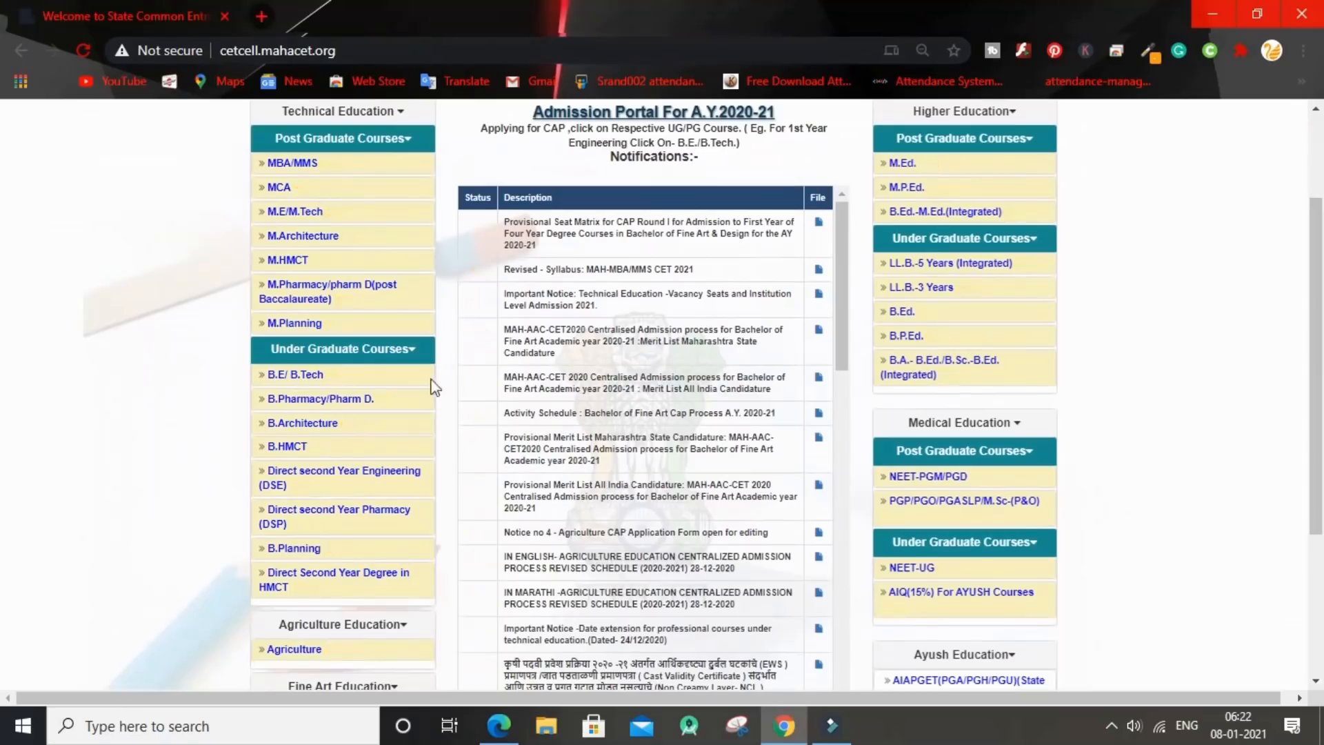
left_click(315, 483)
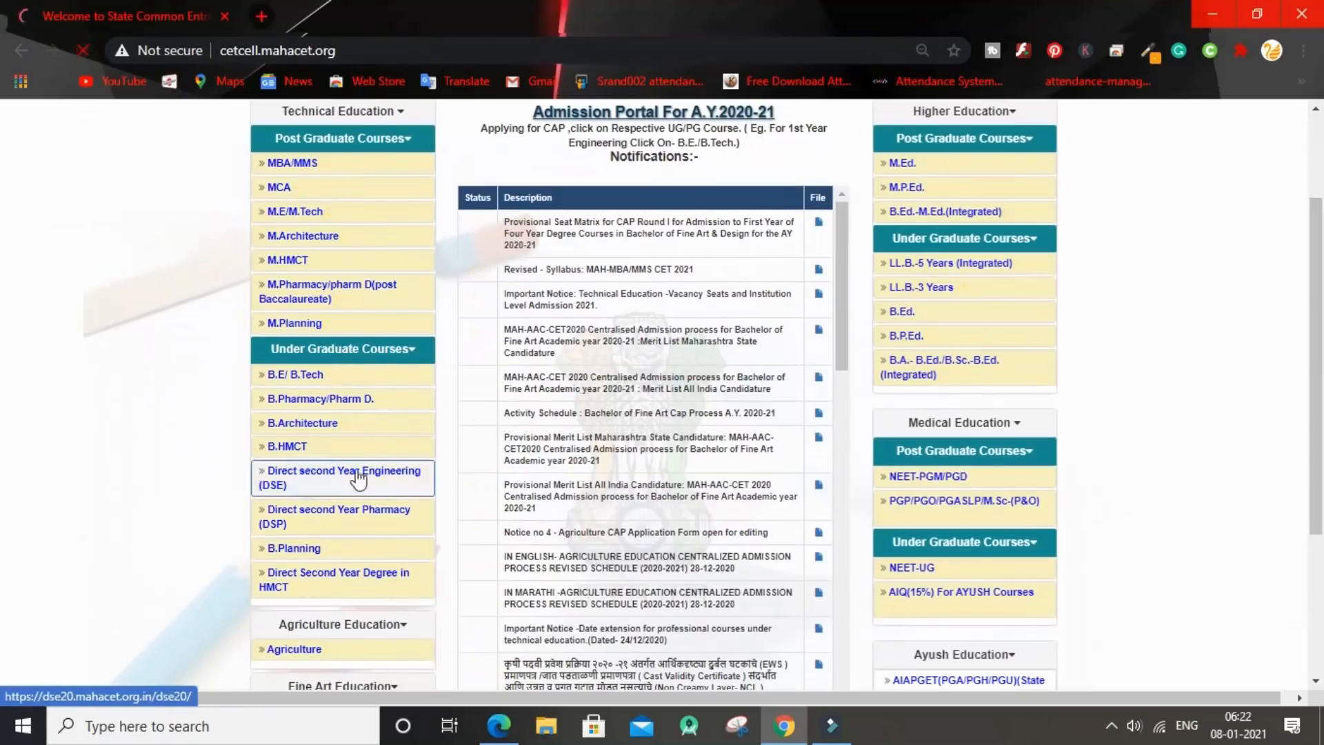
scroll(3, 218, "down", 1)
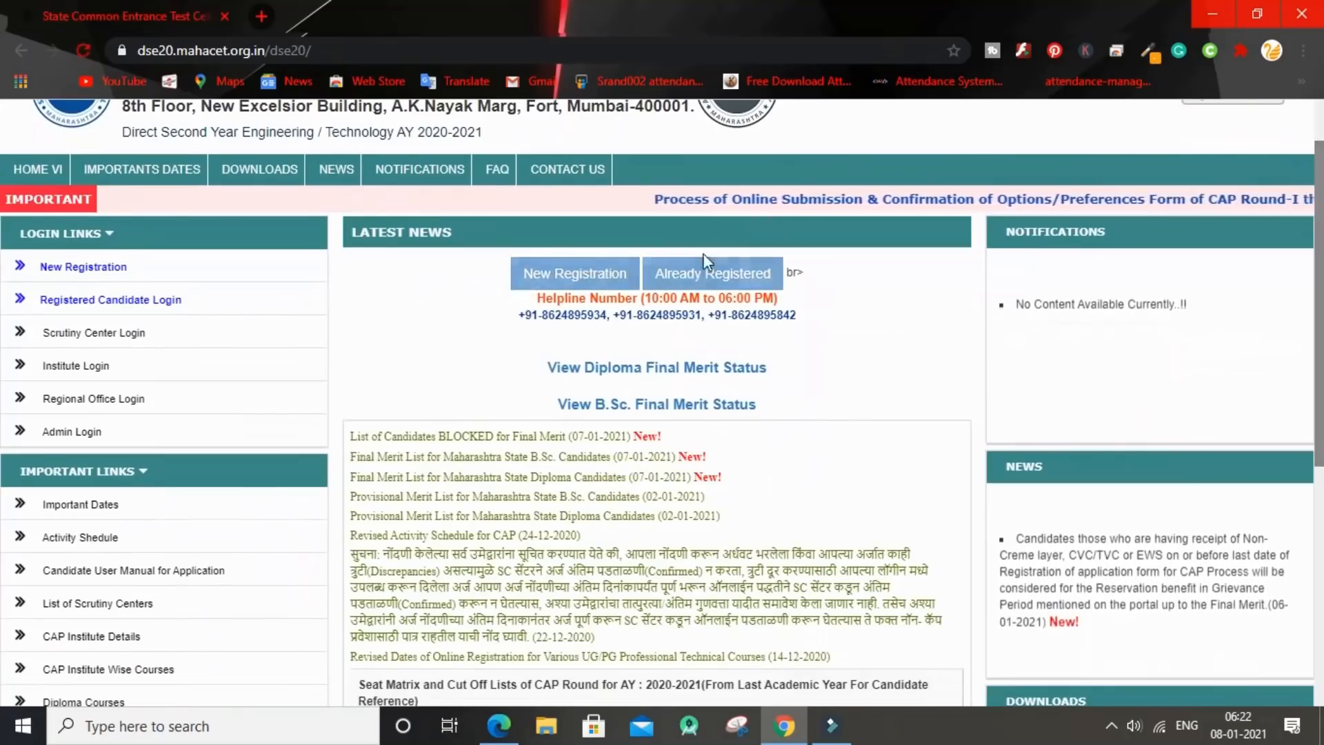
left_click(699, 273)
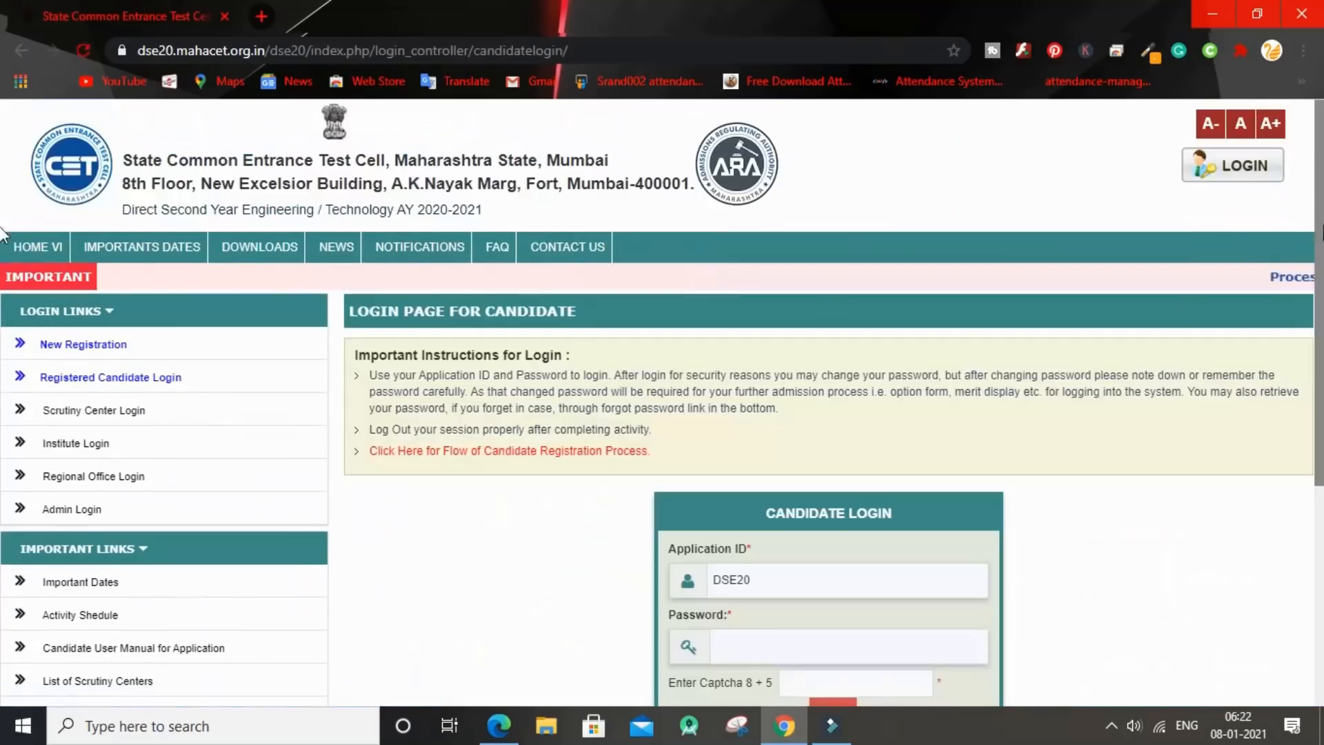
Log in as a candidate with the application ID and account password, solving the addition captcha.
scroll(1, 231, "down", 3)
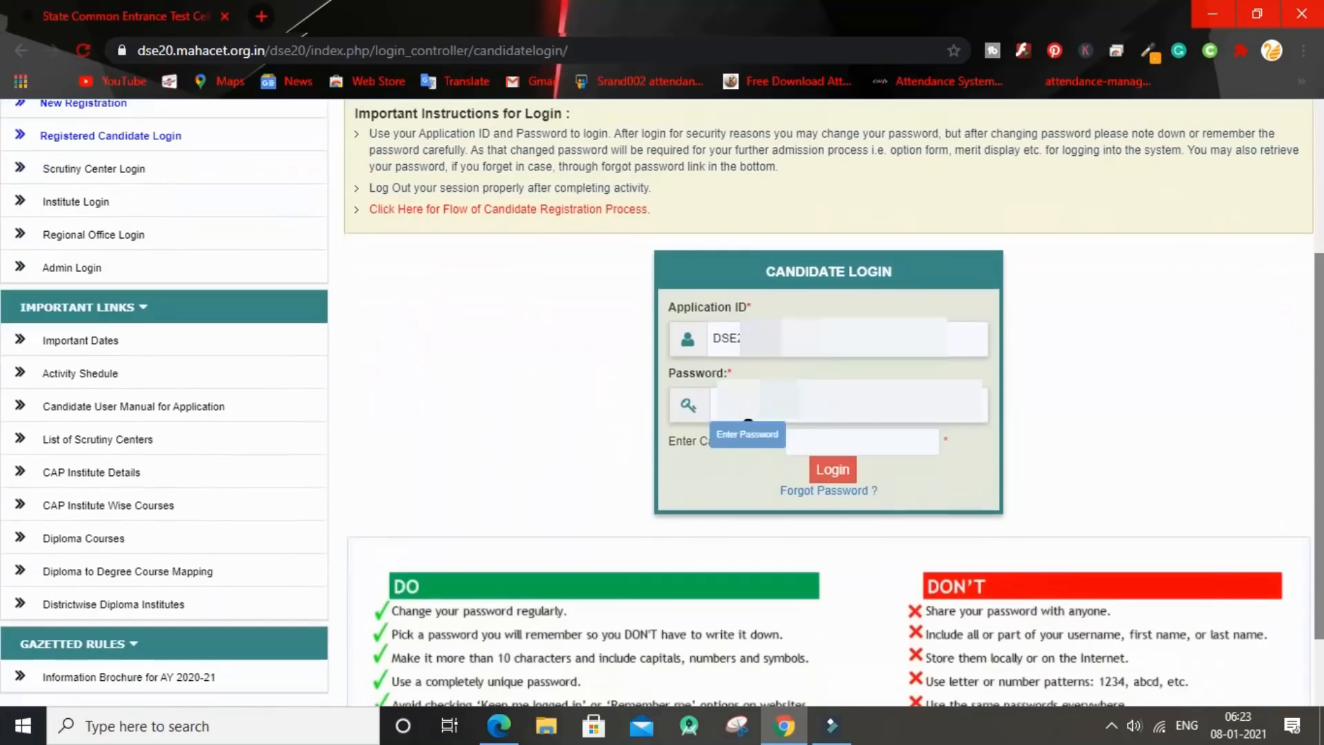
type("•")
left_click(859, 441)
type("17")
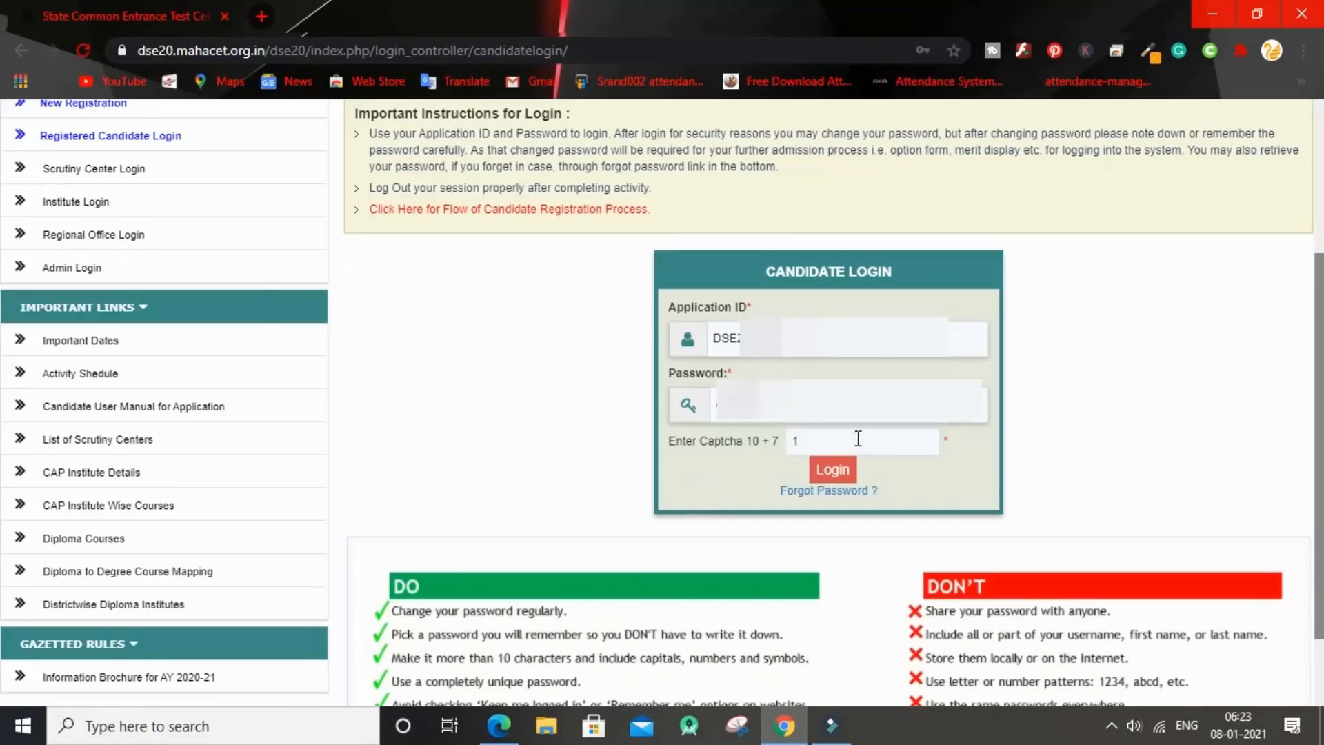
left_click(834, 467)
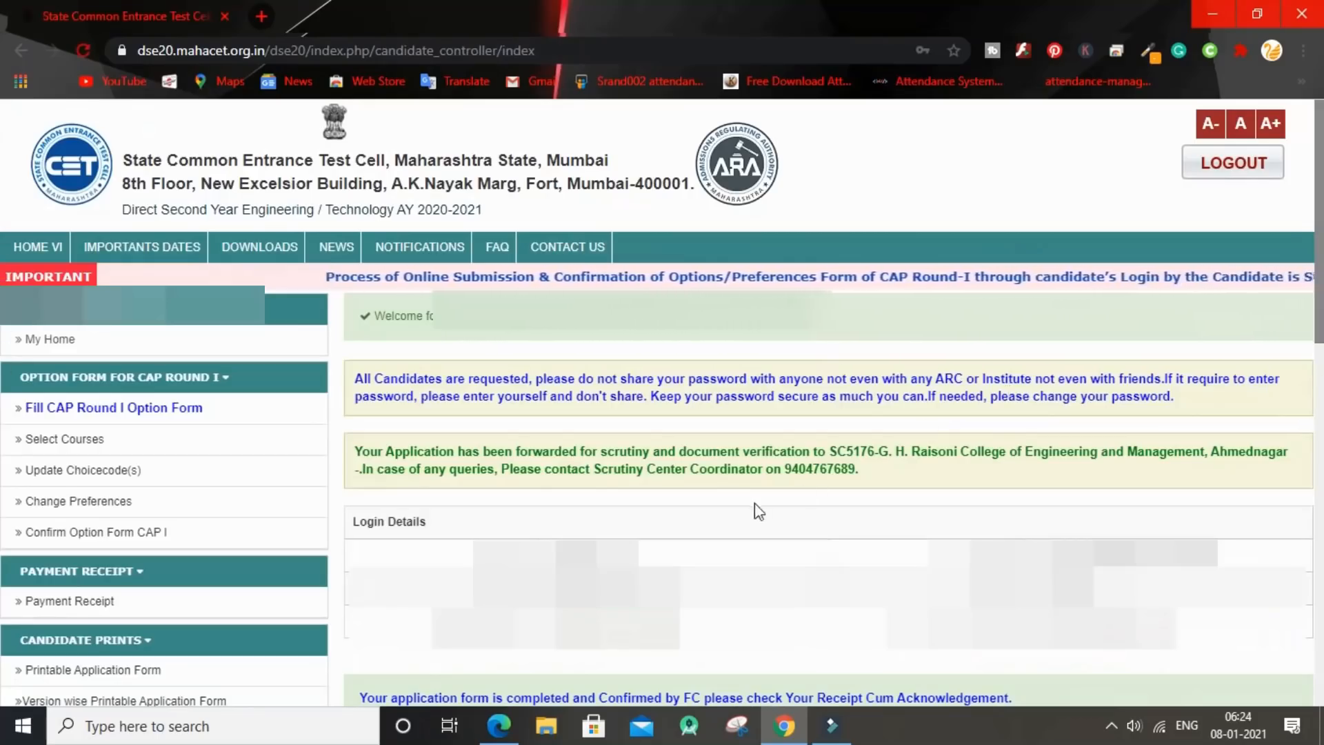
Open the CAP Round I option form page at its instructions for filling and confirmation.
left_click(101, 411)
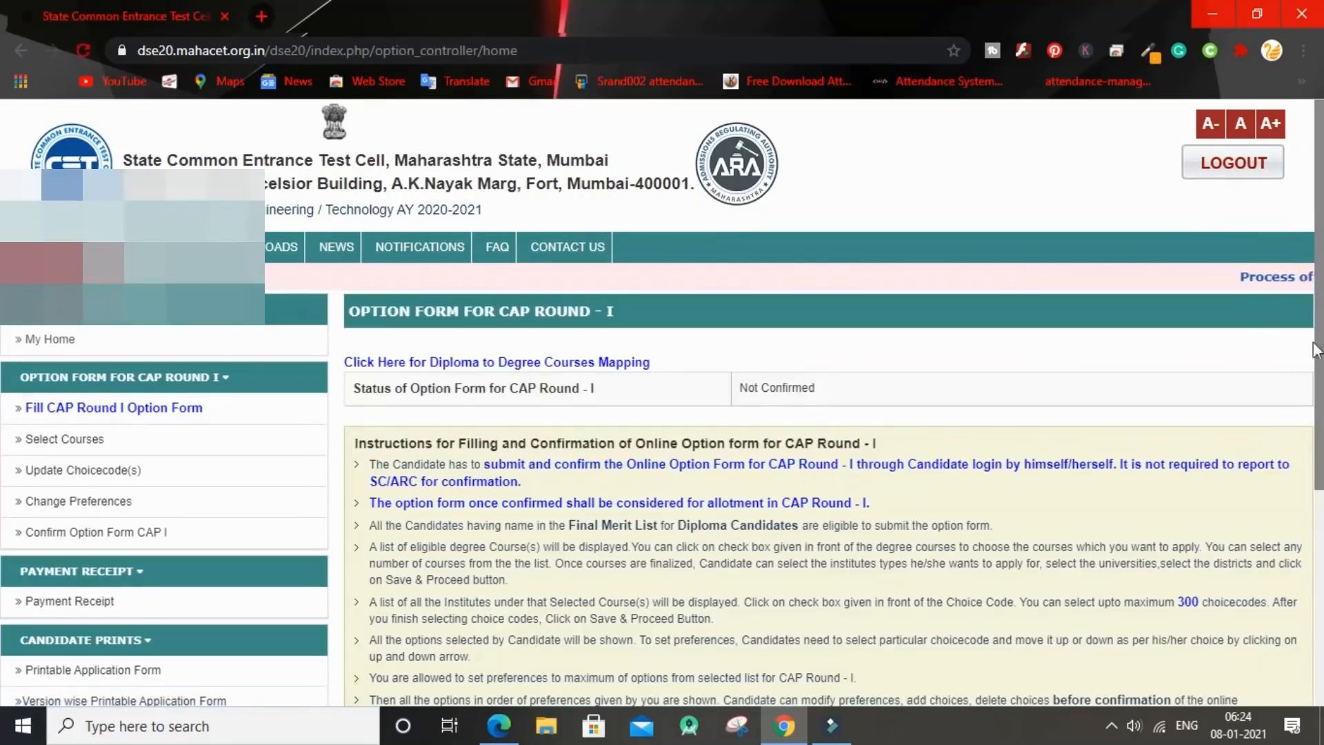
left_click_drag(1321, 274, 1322, 362)
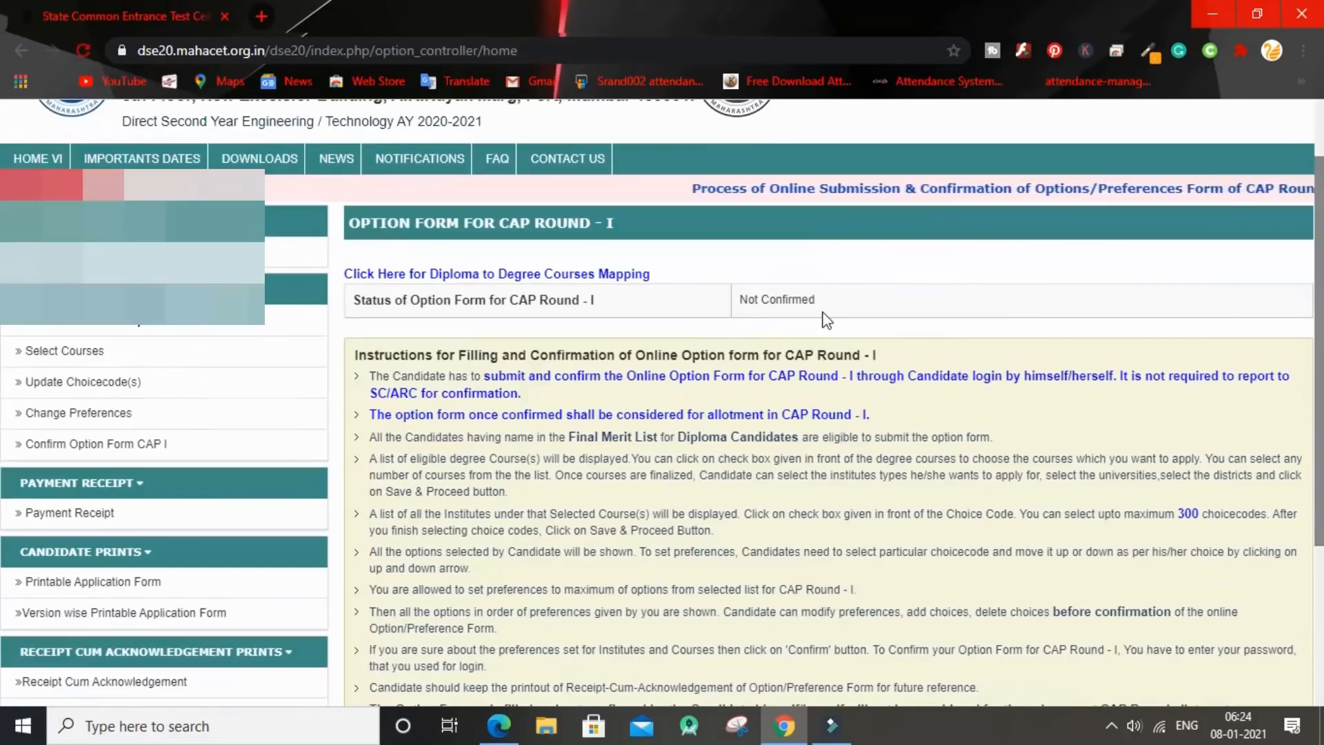
scroll(1289, 306, "down", 2)
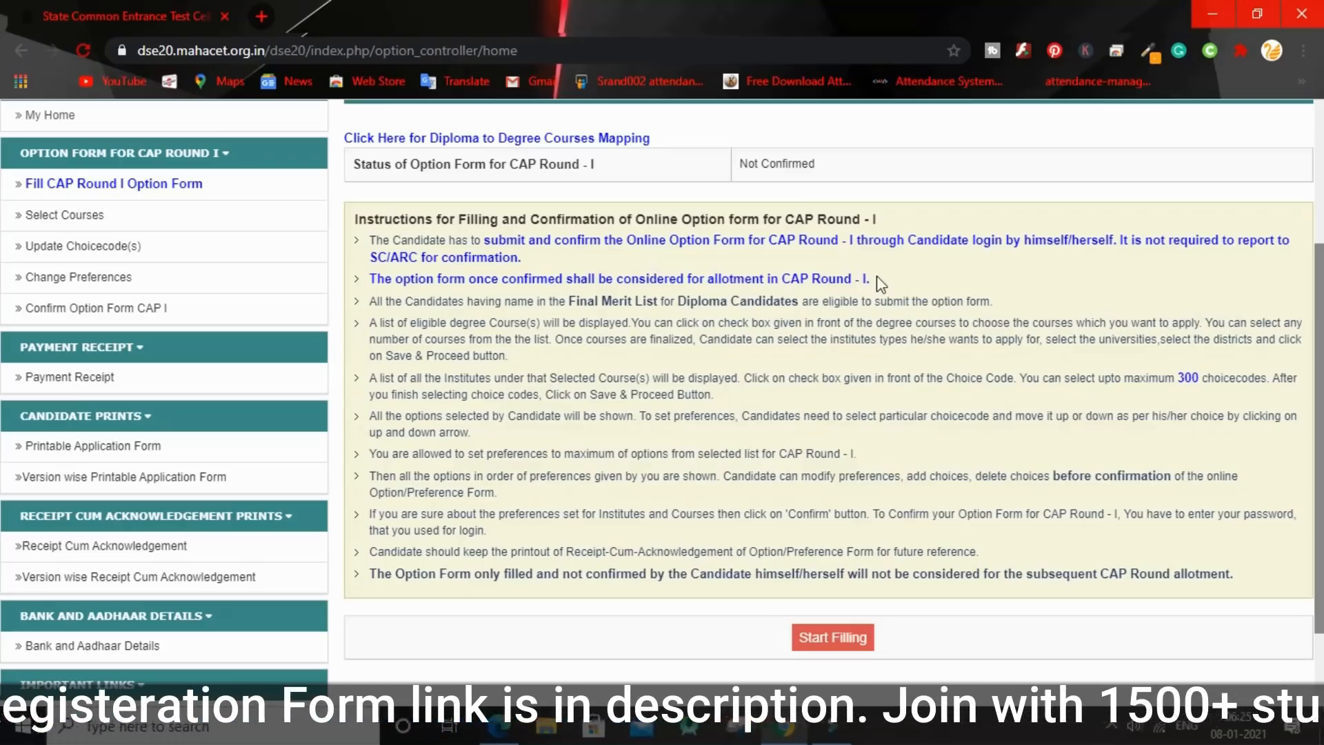
Read the option form instructions on confirmation, merit list eligibility, course selection, choice codes and setting preferences, highlighting each point.
left_click_drag(874, 278, 373, 285)
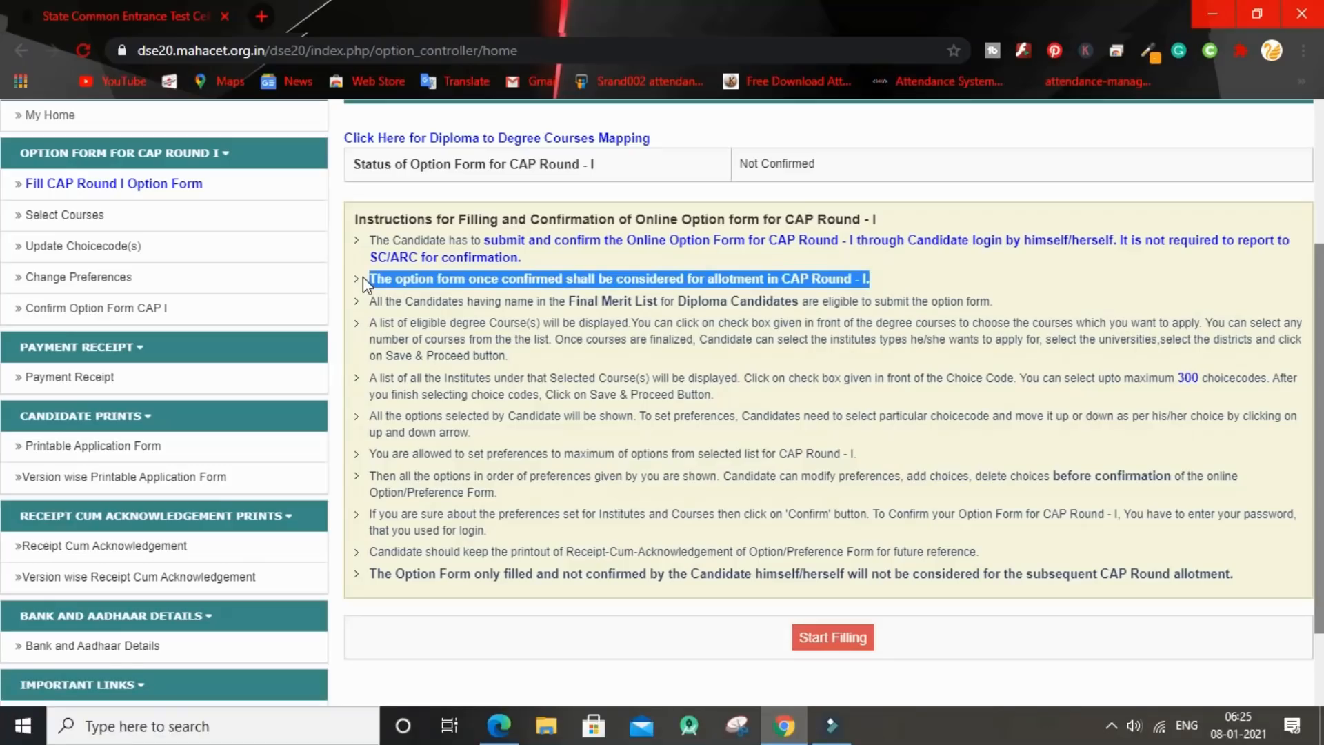
left_click(508, 305)
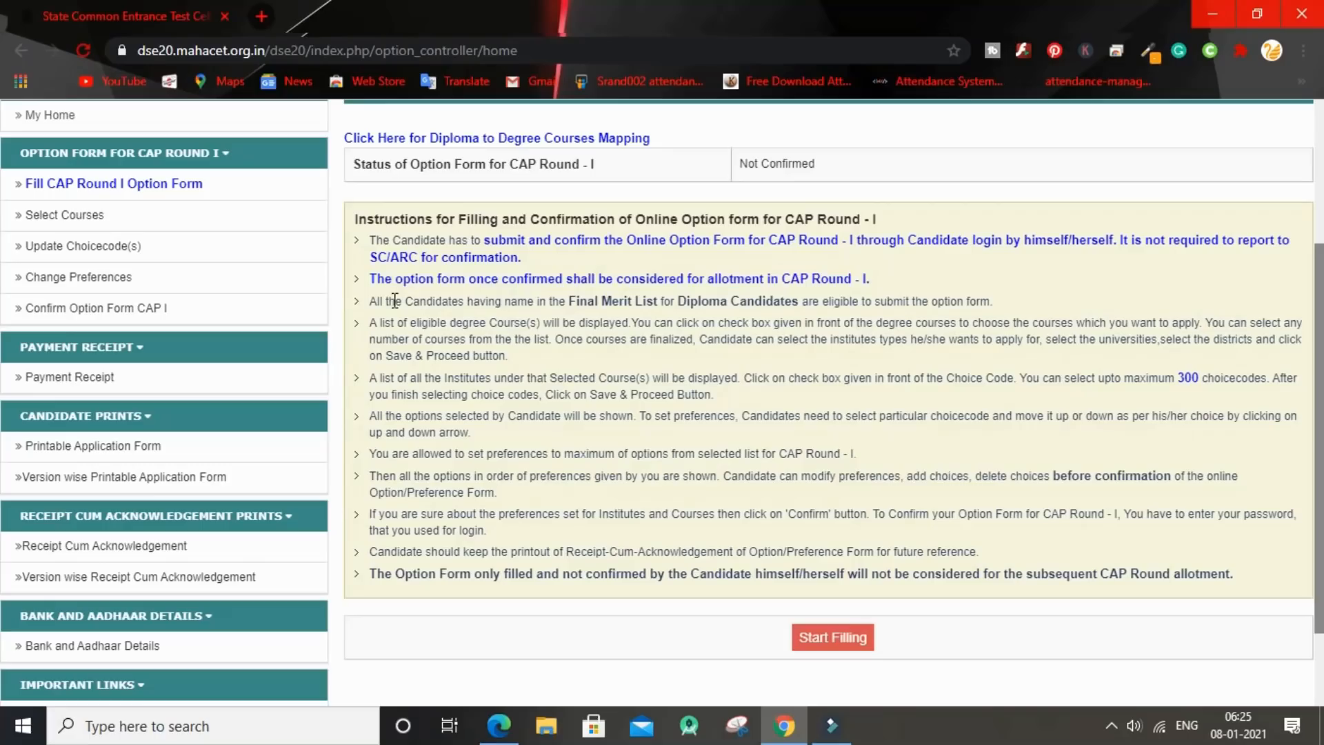
left_click_drag(369, 301, 982, 305)
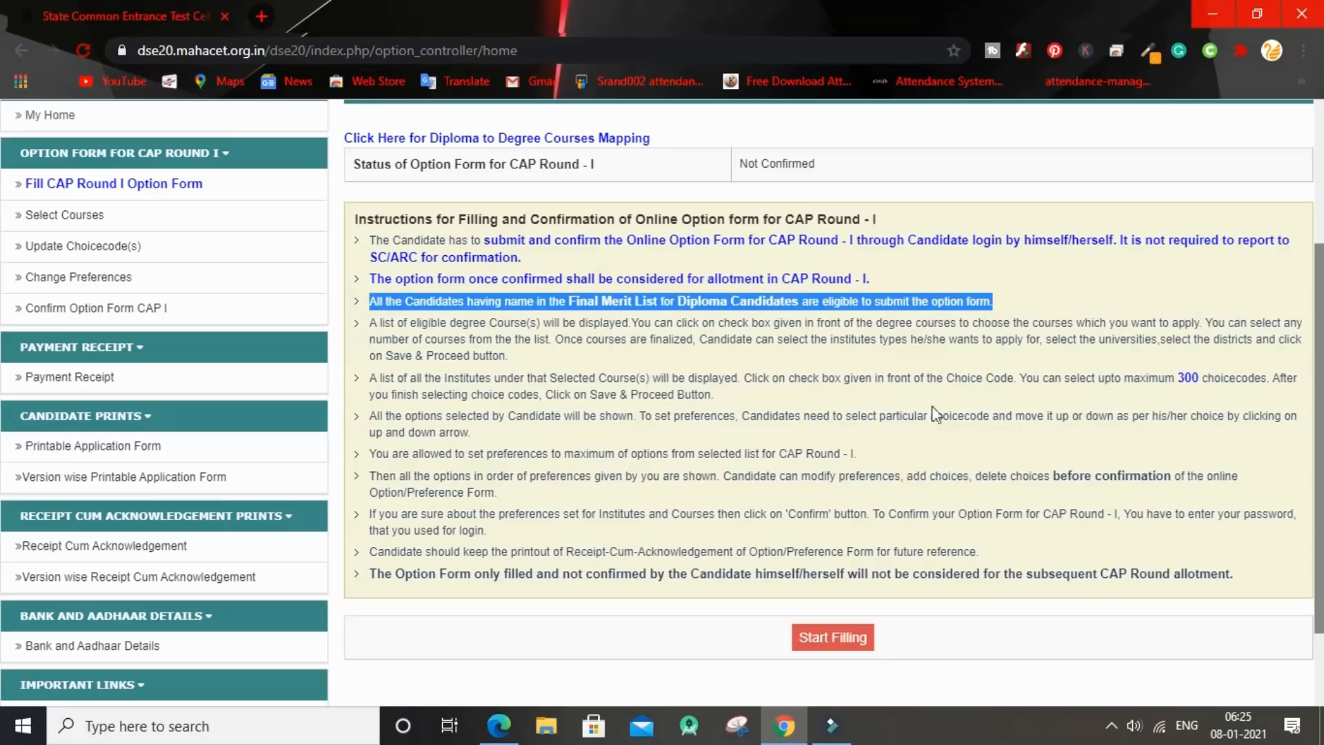
left_click(625, 339)
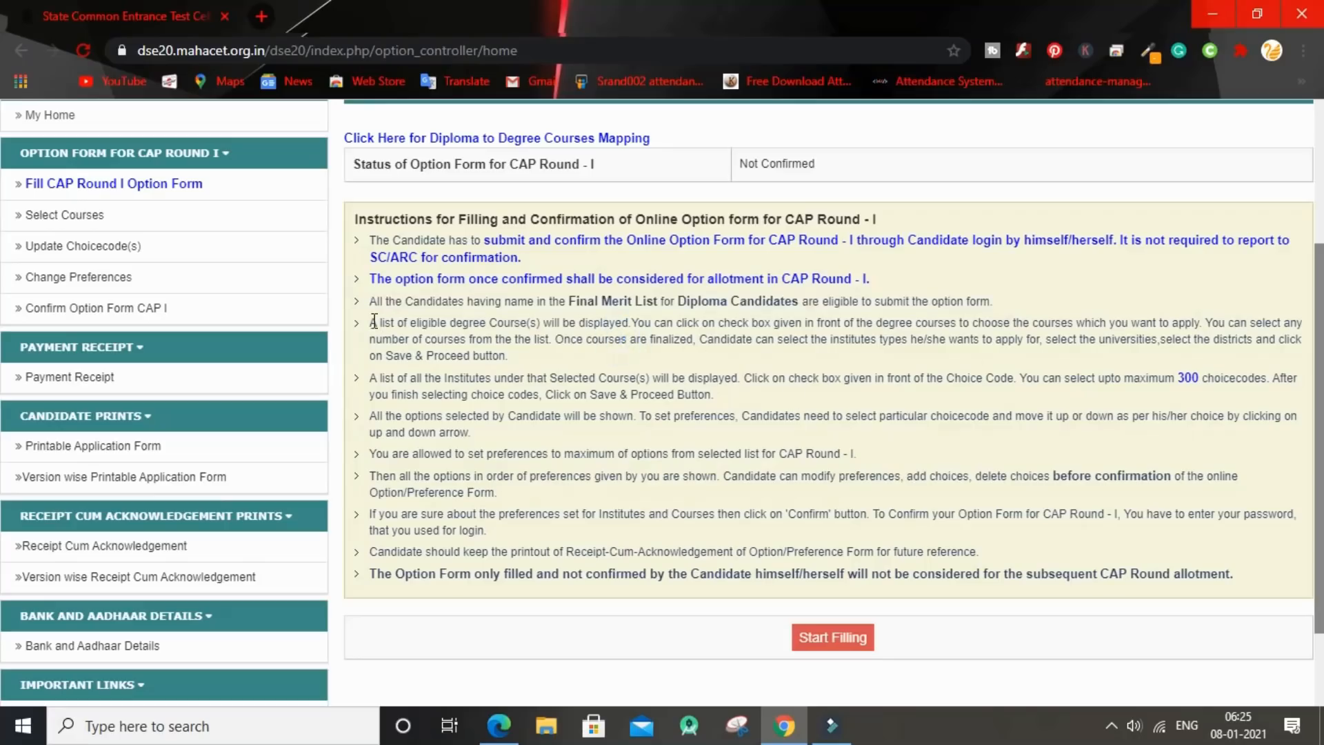
left_click_drag(372, 322, 507, 362)
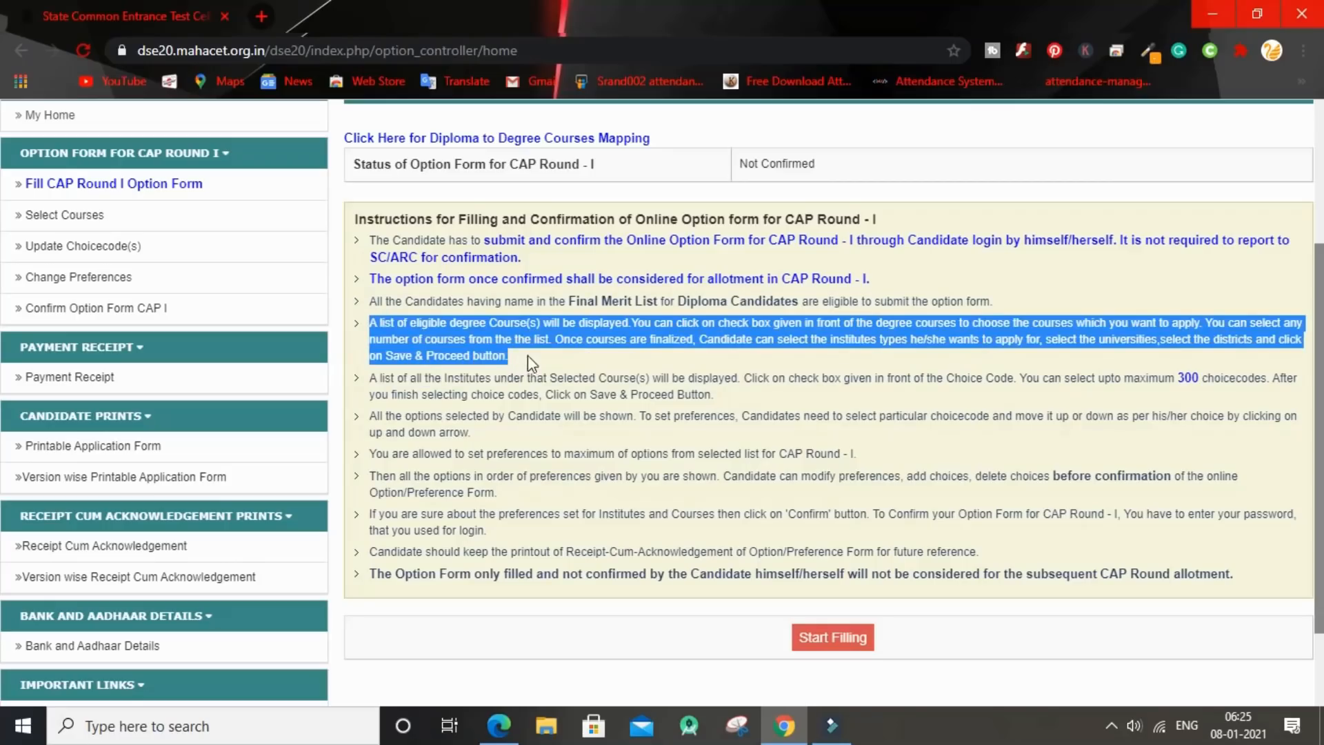
left_click(528, 355)
left_click_drag(366, 380, 745, 392)
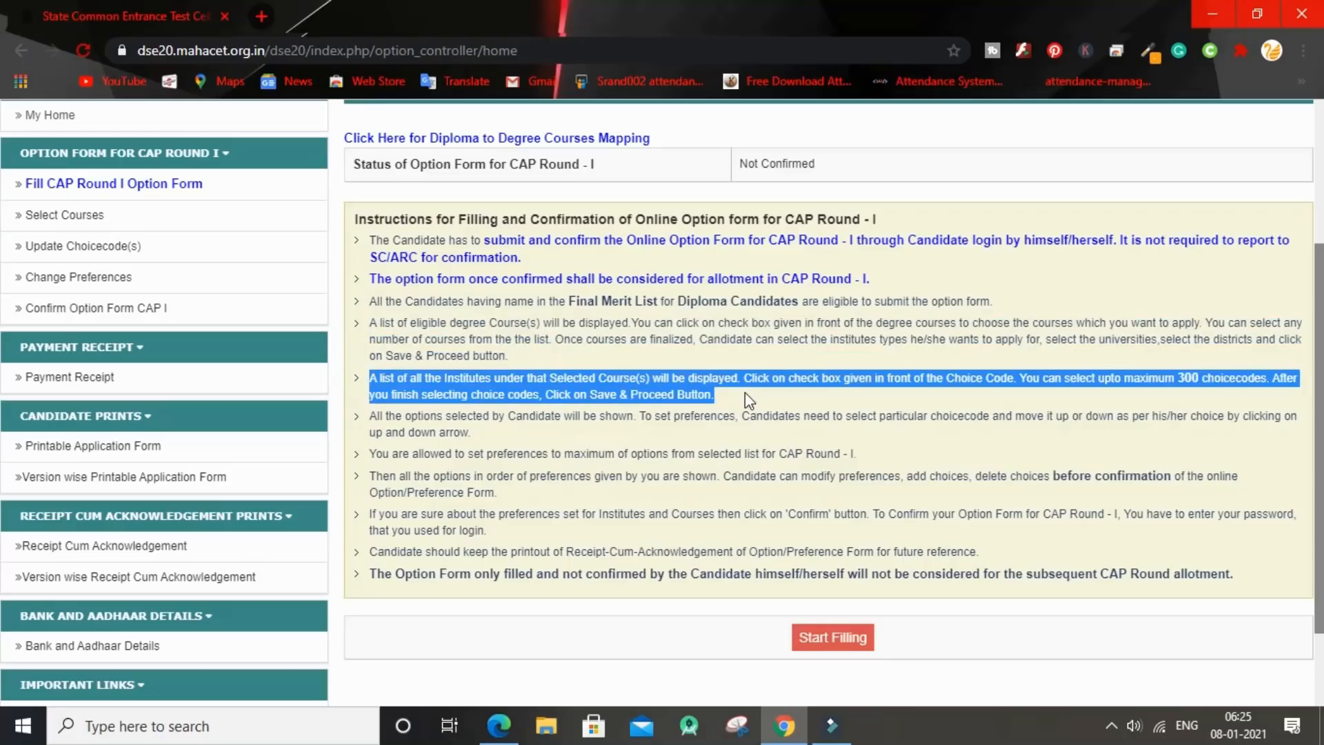
left_click(745, 392)
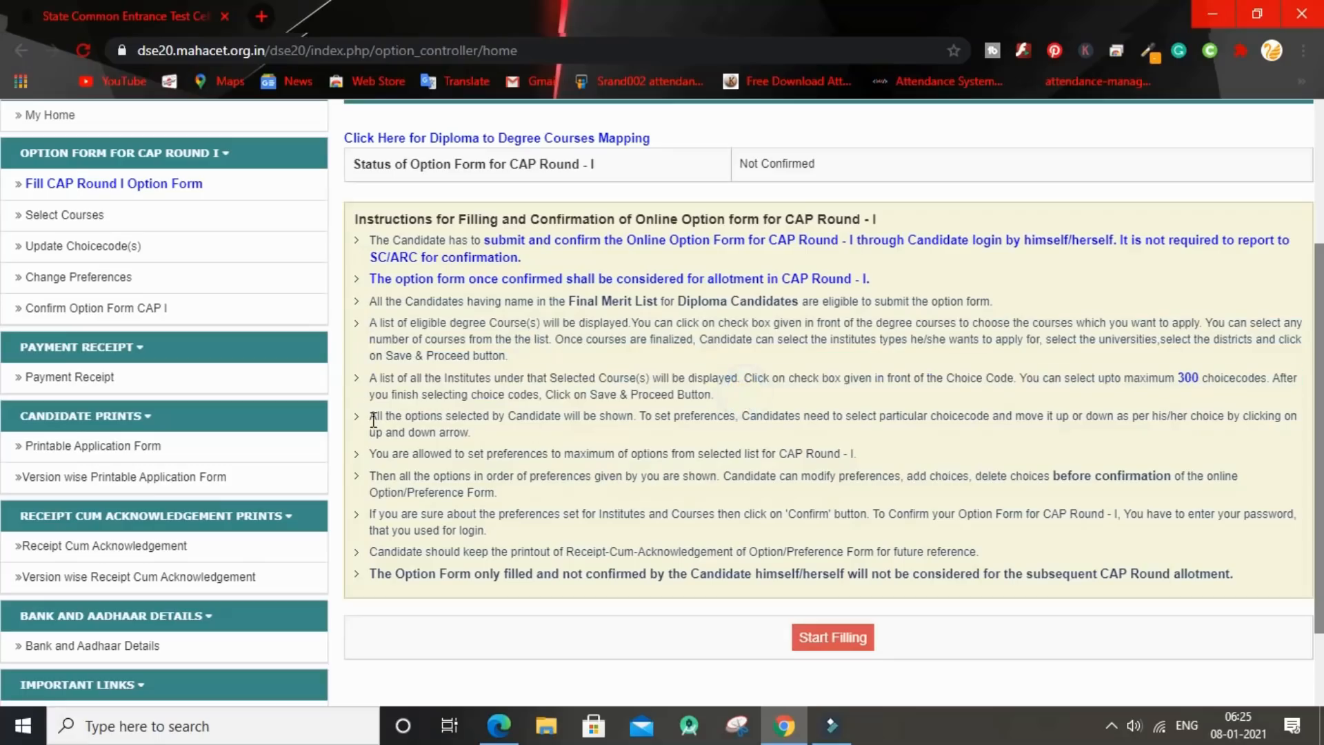
left_click(372, 417)
left_click_drag(373, 418, 475, 430)
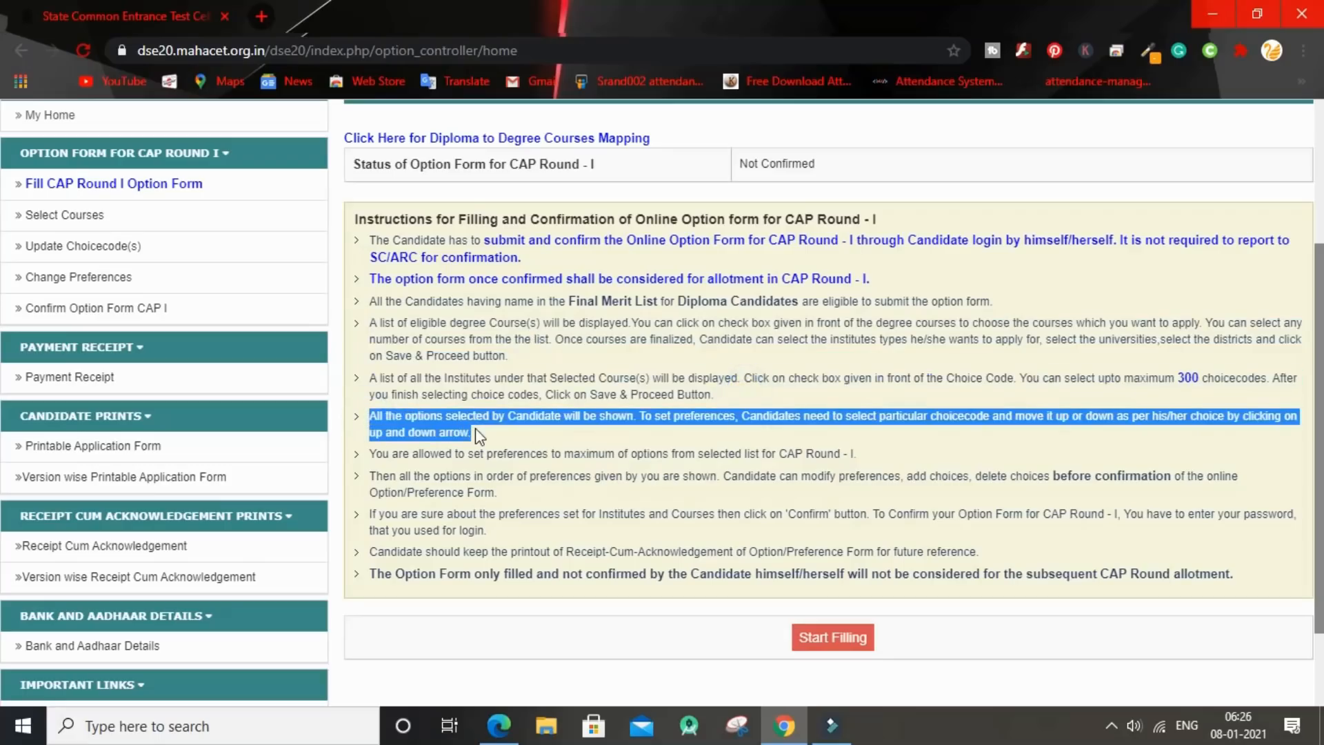
left_click(475, 427)
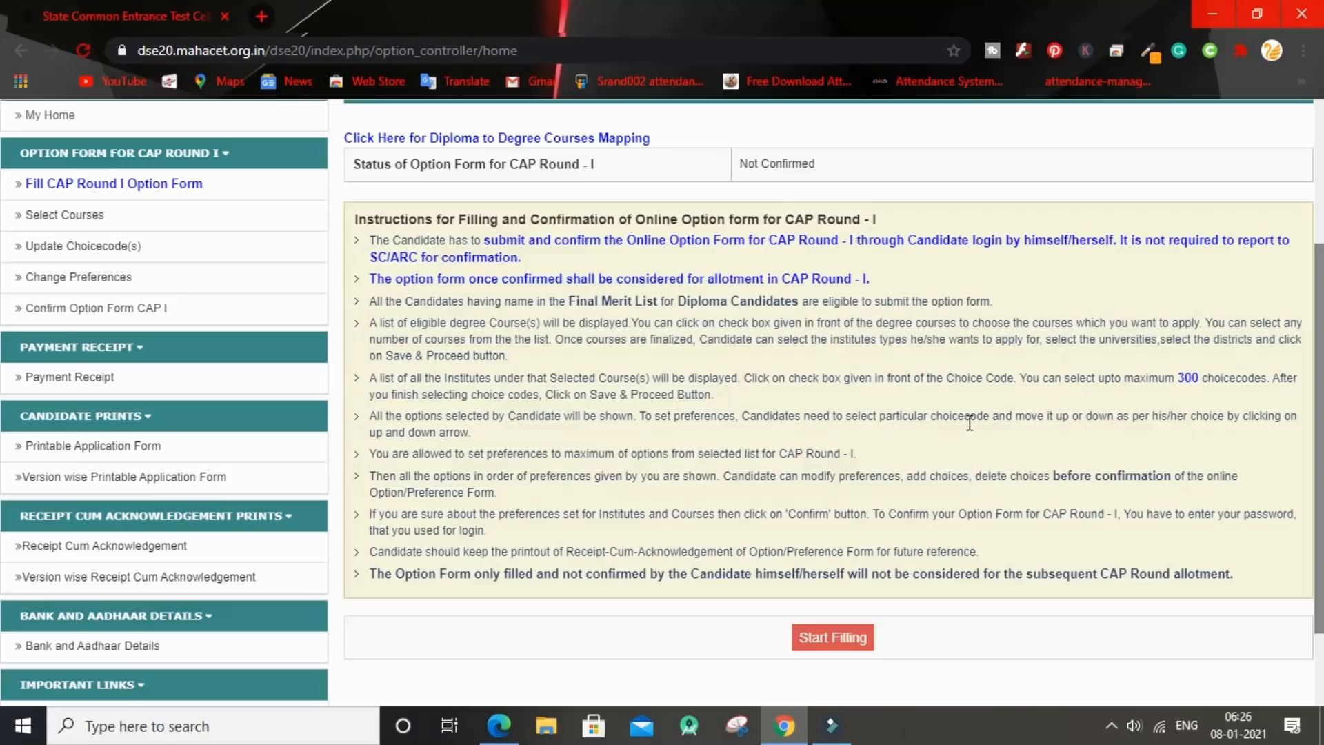
Start filling the CAP Round I option form and check the diploma course details and selection instructions.
scroll(4, 413, "down", 1)
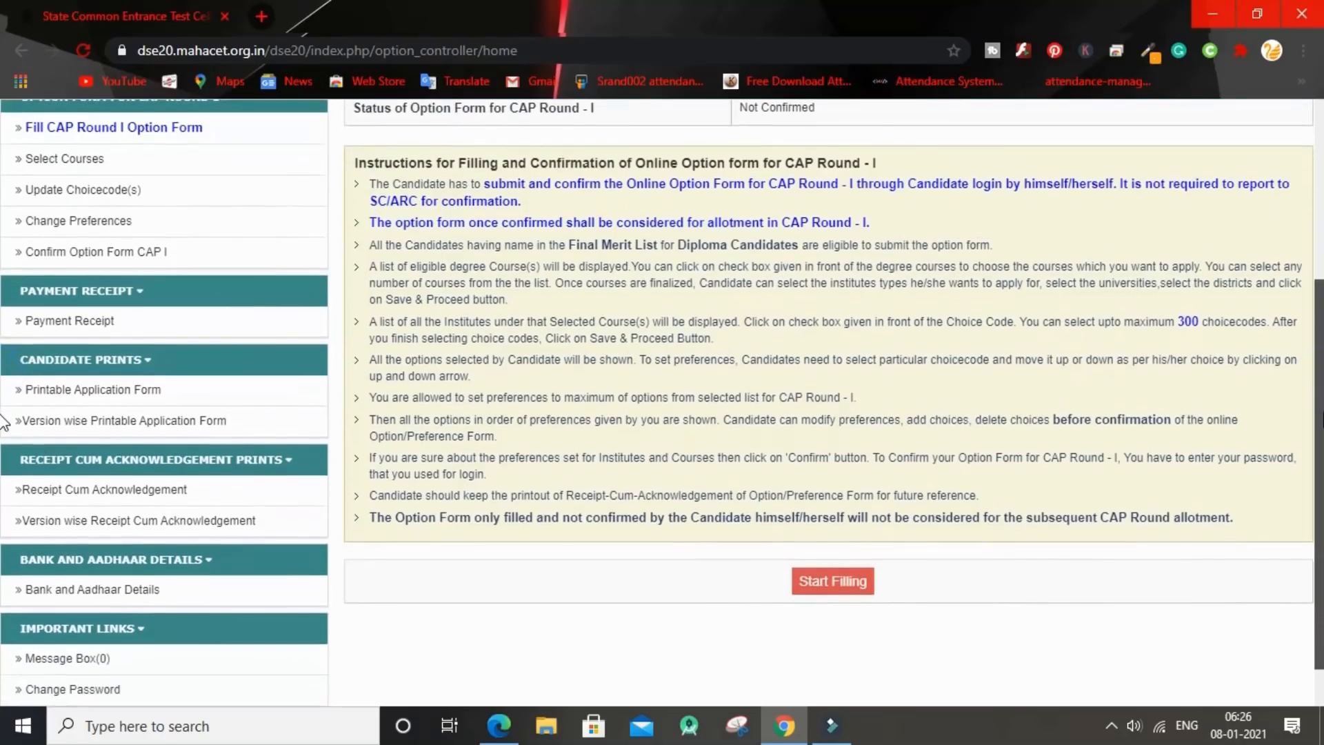
left_click(833, 583)
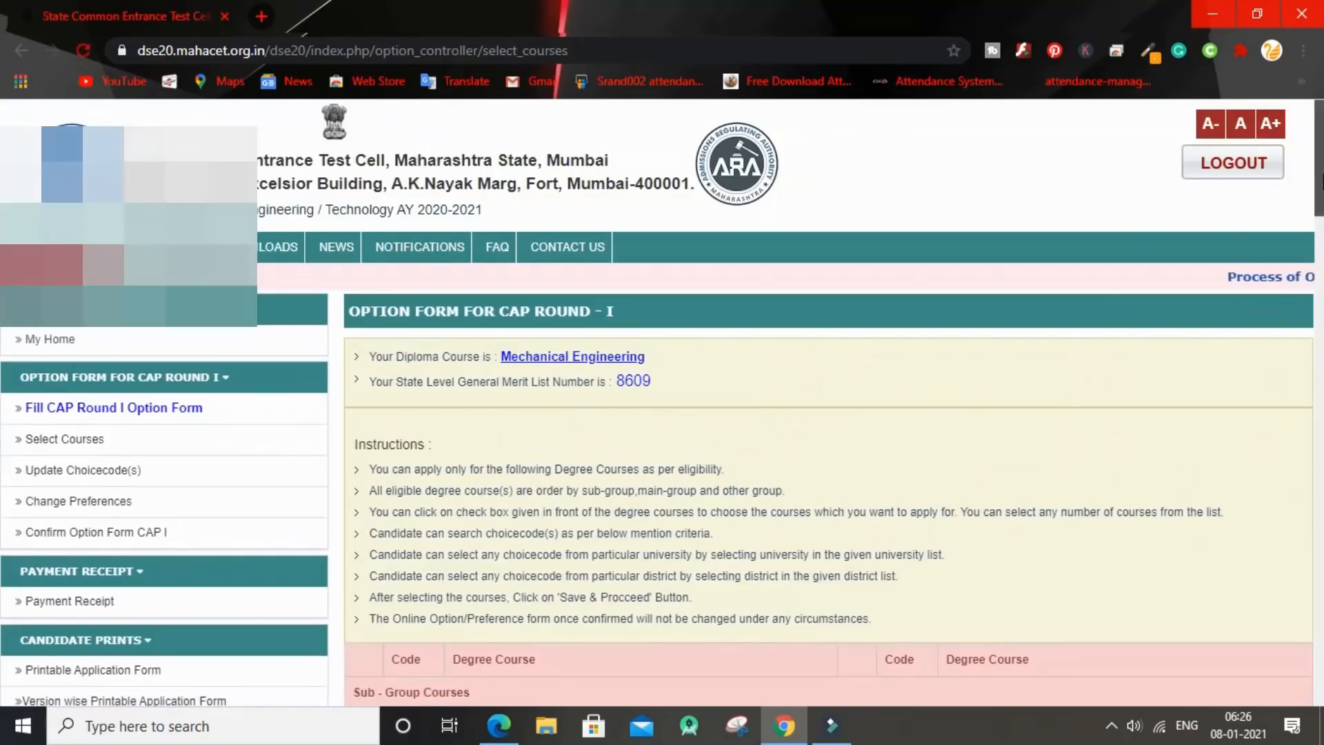
scroll(662, 403, "down", 2)
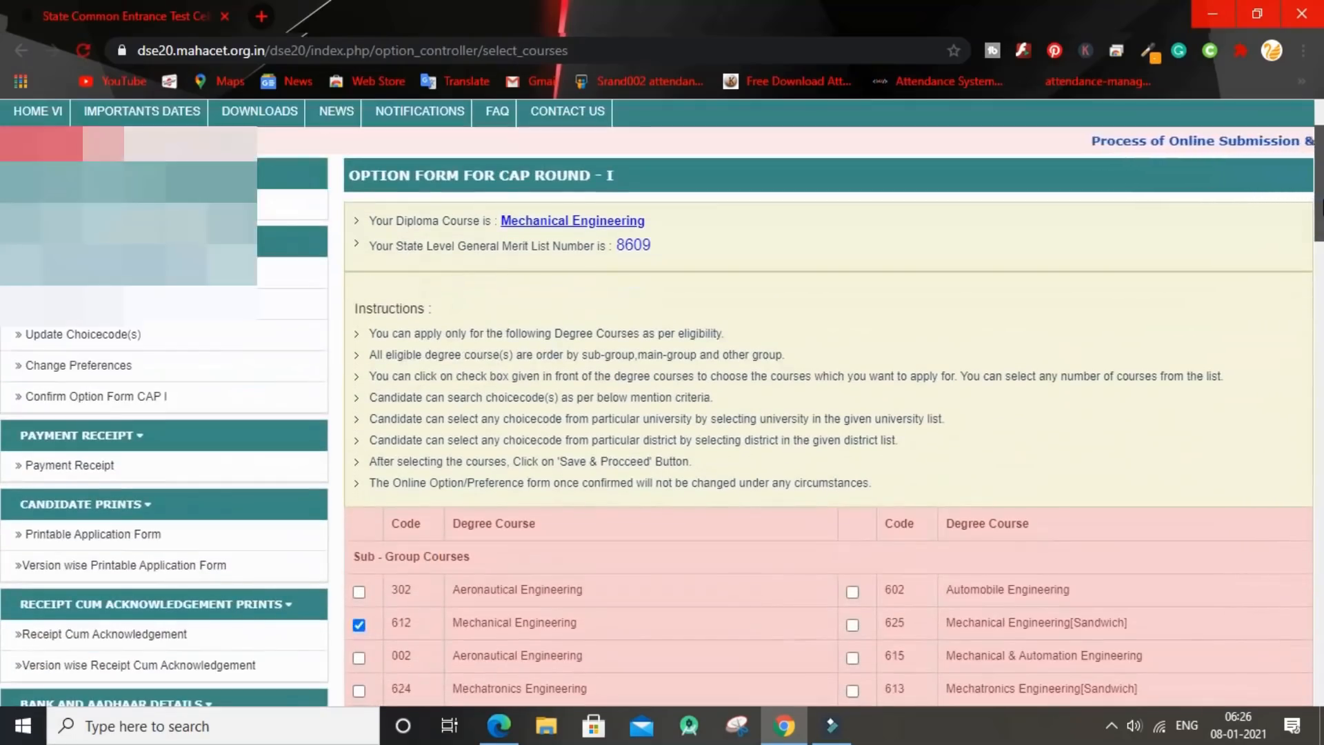
scroll(662, 403, "down", 2)
scroll(662, 404, "up", 4)
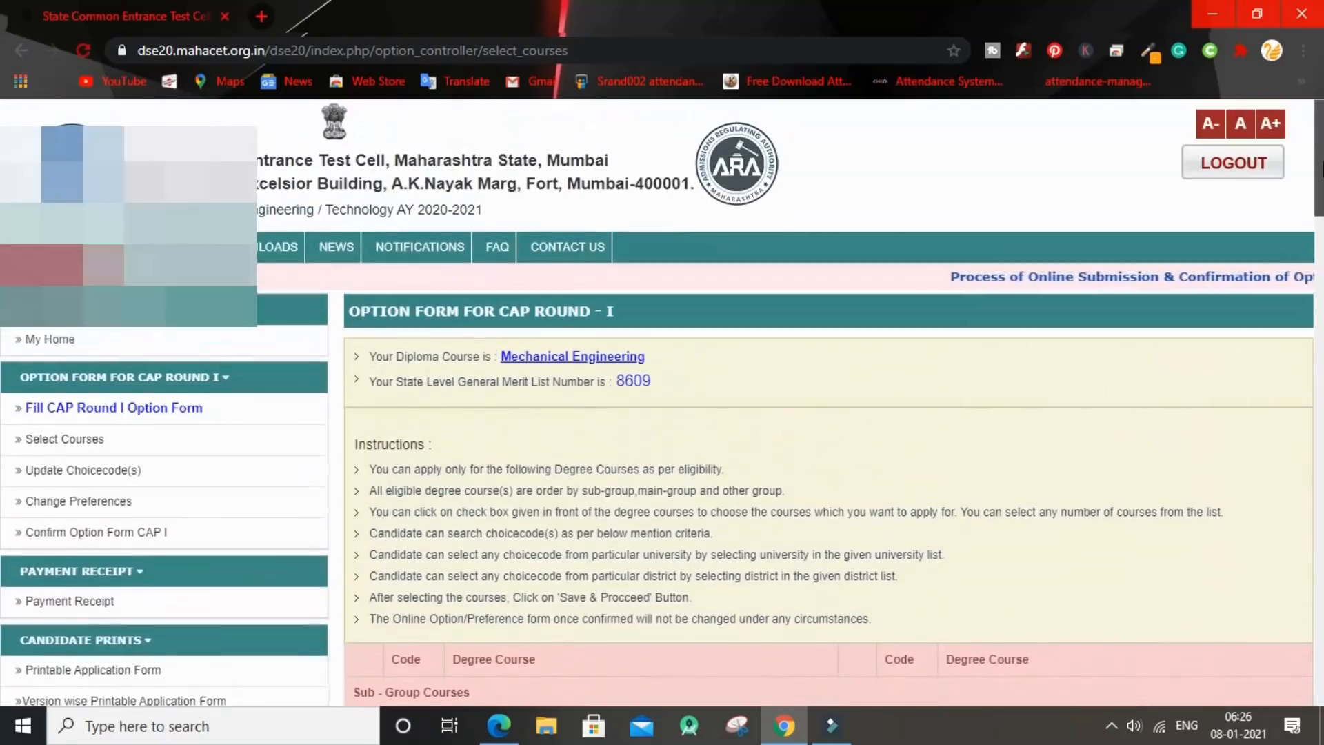
scroll(662, 403, "down", 1)
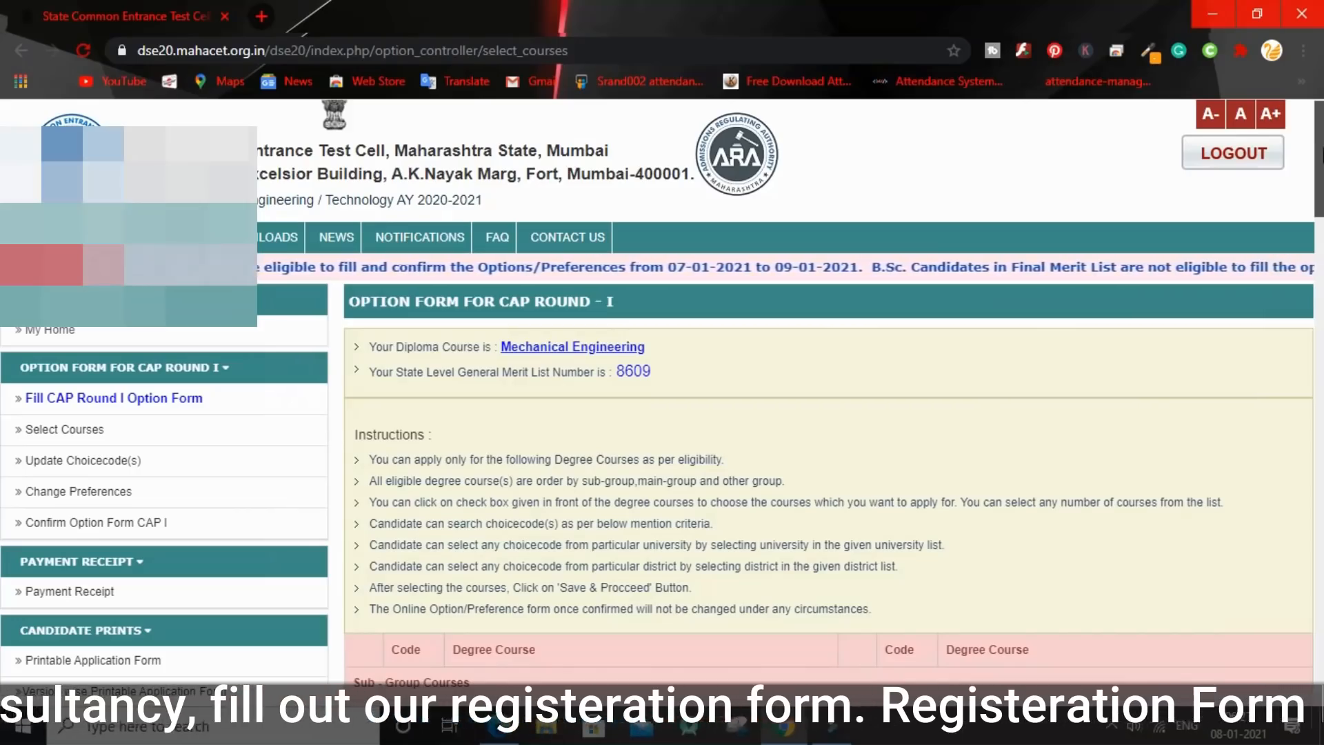
Examine the degree courses offered in the sub-group, main-group and other-group lists and which ones are ticked.
scroll(1315, 183, "down", 3)
scroll(1315, 183, "down", 2)
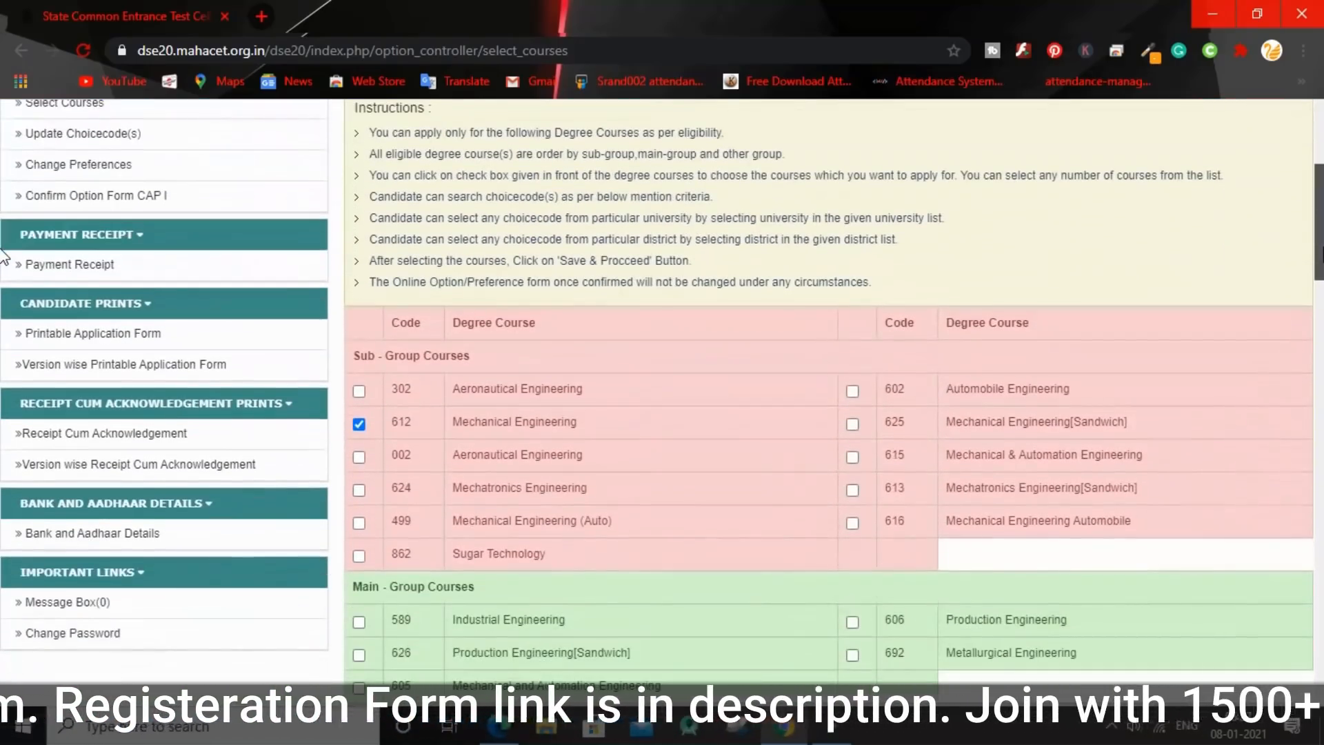
scroll(3, 257, "down", 3)
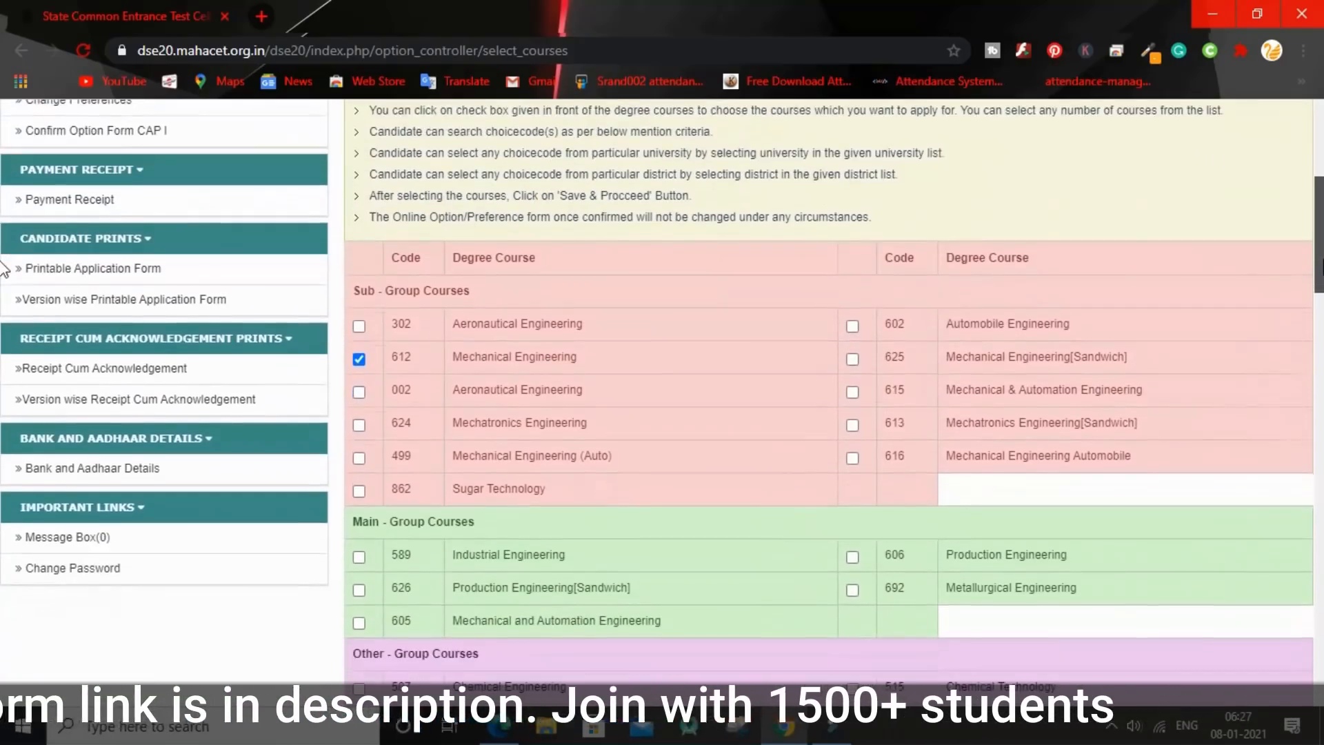
scroll(3, 286, "down", 1)
scroll(3, 286, "up", 1)
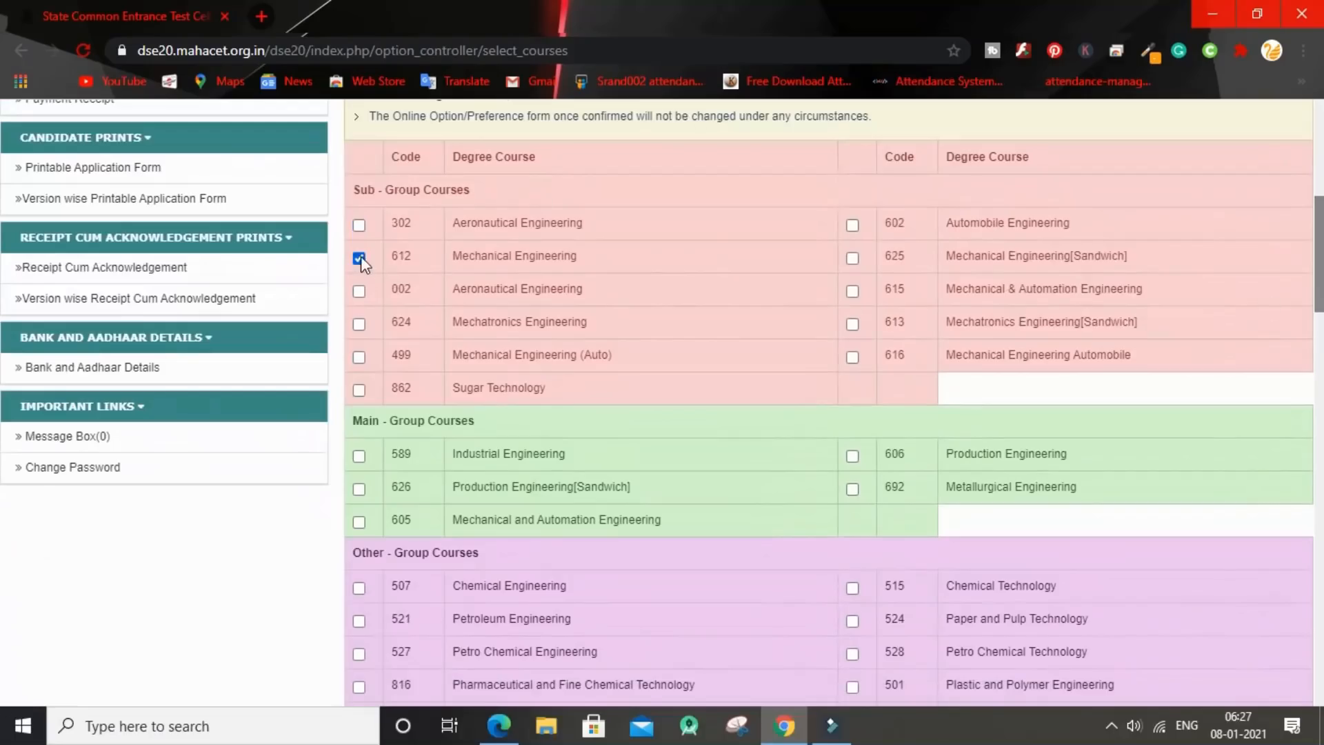
scroll(855, 418, "down", 10)
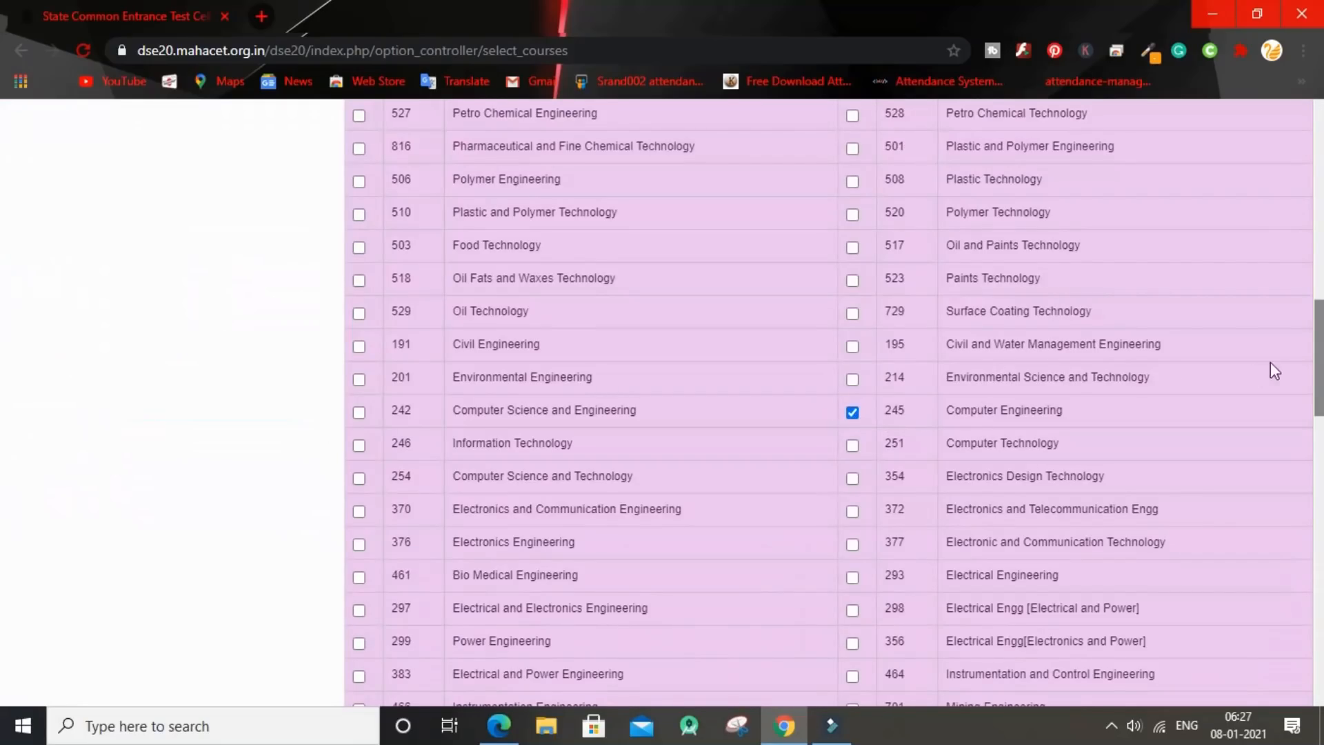
scroll(2, 373, "up", 3)
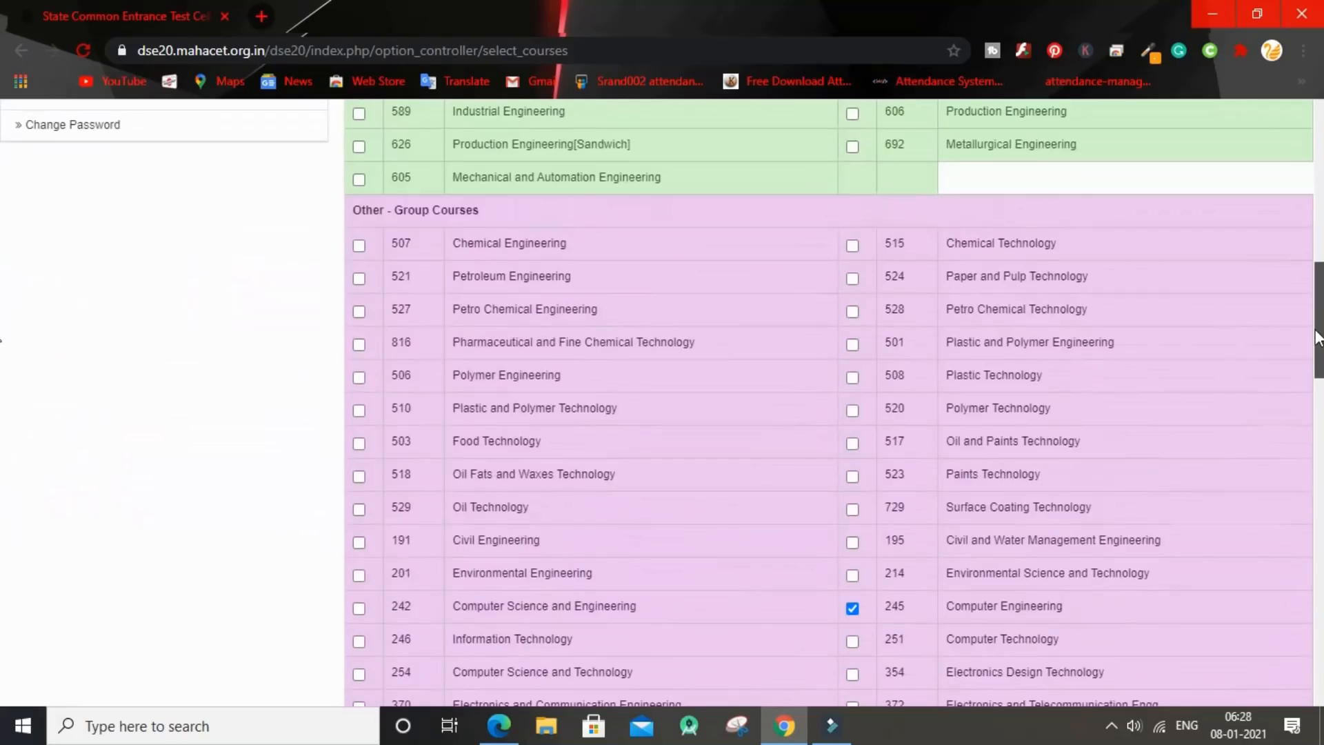
scroll(1, 340, "down", 7)
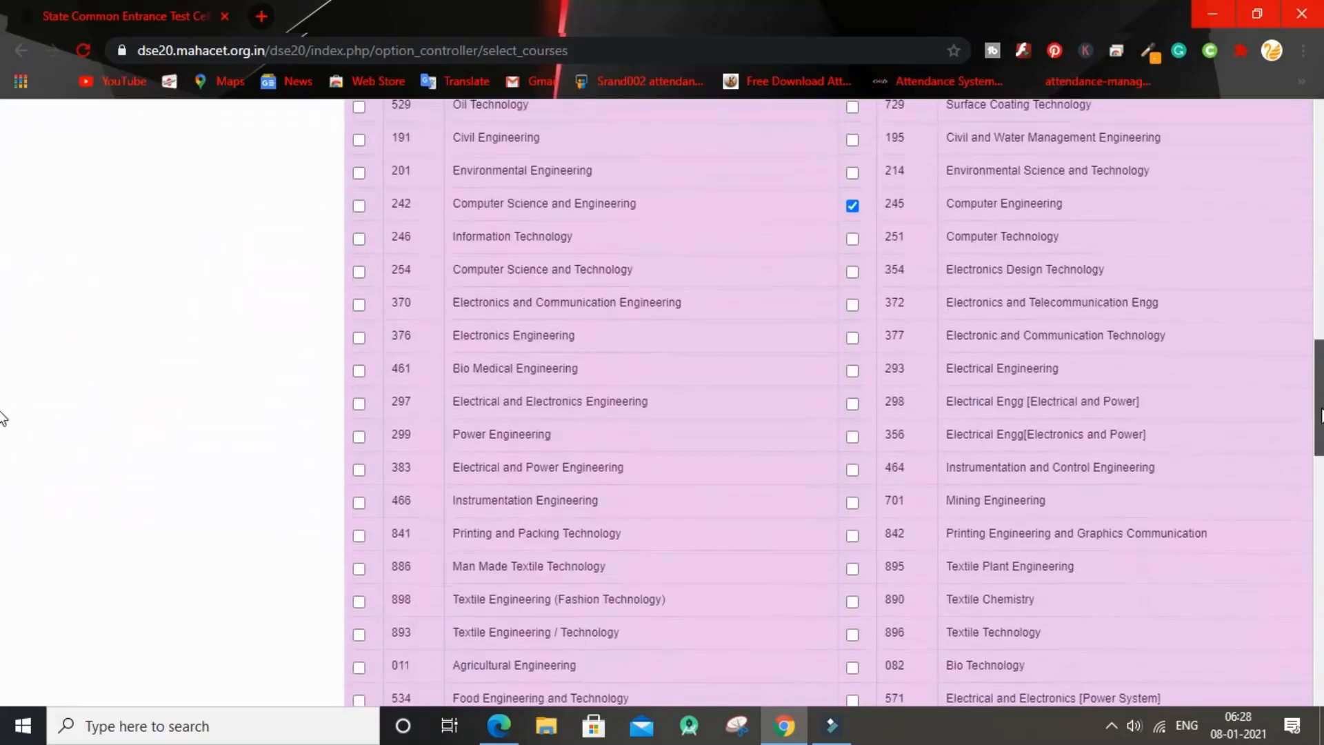
Review the institute type options, including Minority, and the selected universities below the course list.
scroll(3, 436, "down", 8)
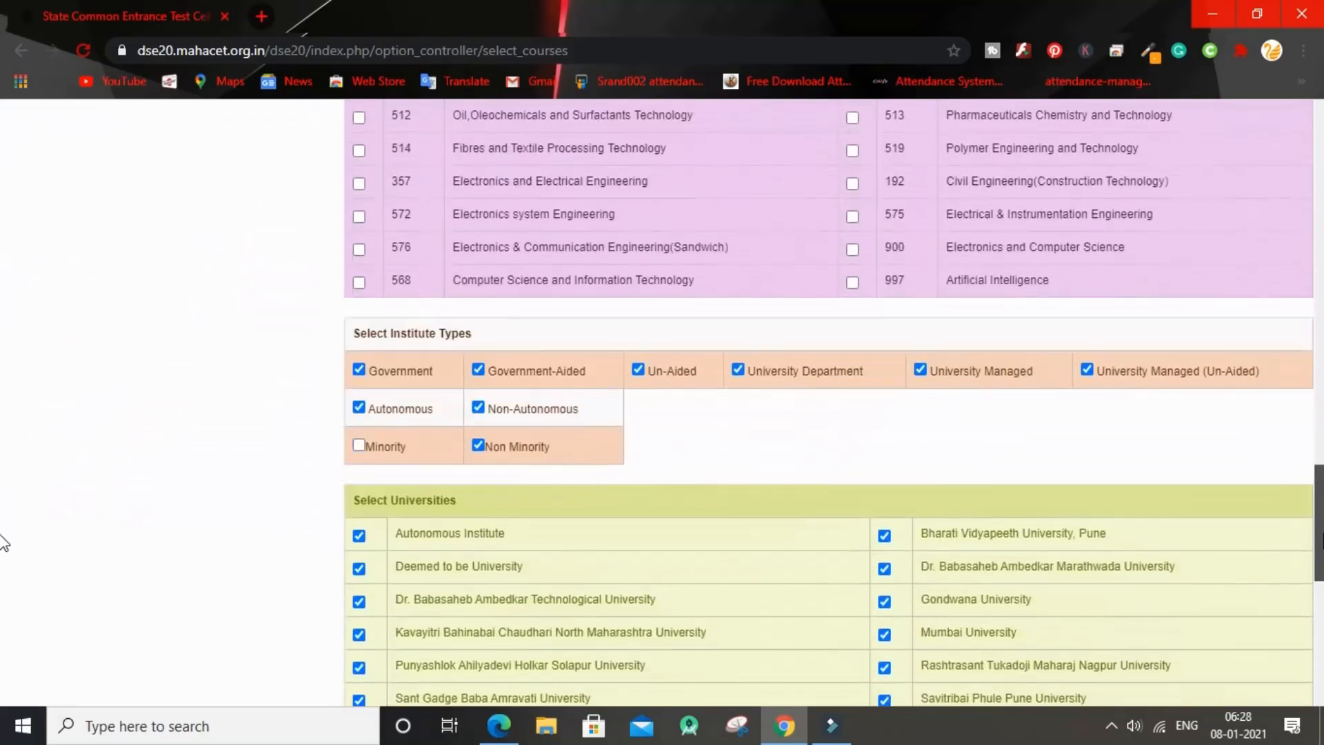
scroll(3, 548, "down", 1)
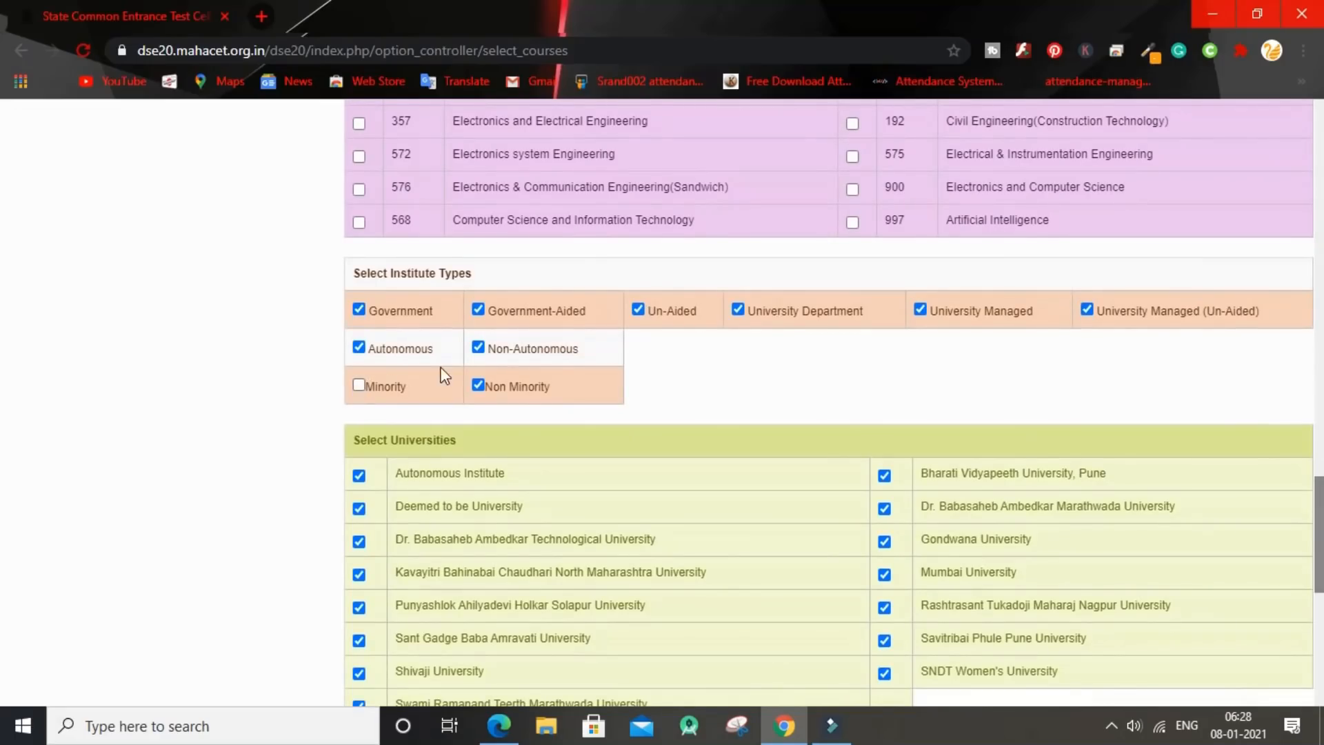
left_click(358, 385)
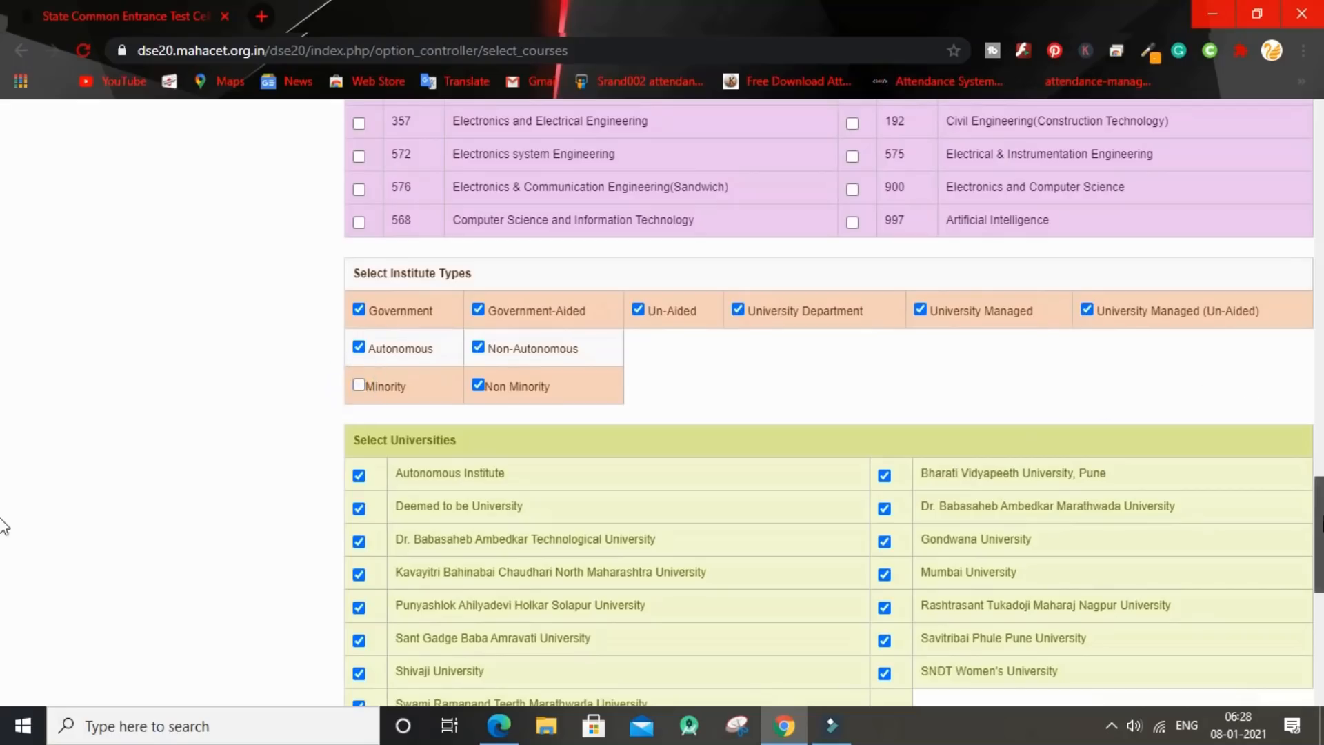
scroll(3, 531, "down", 2)
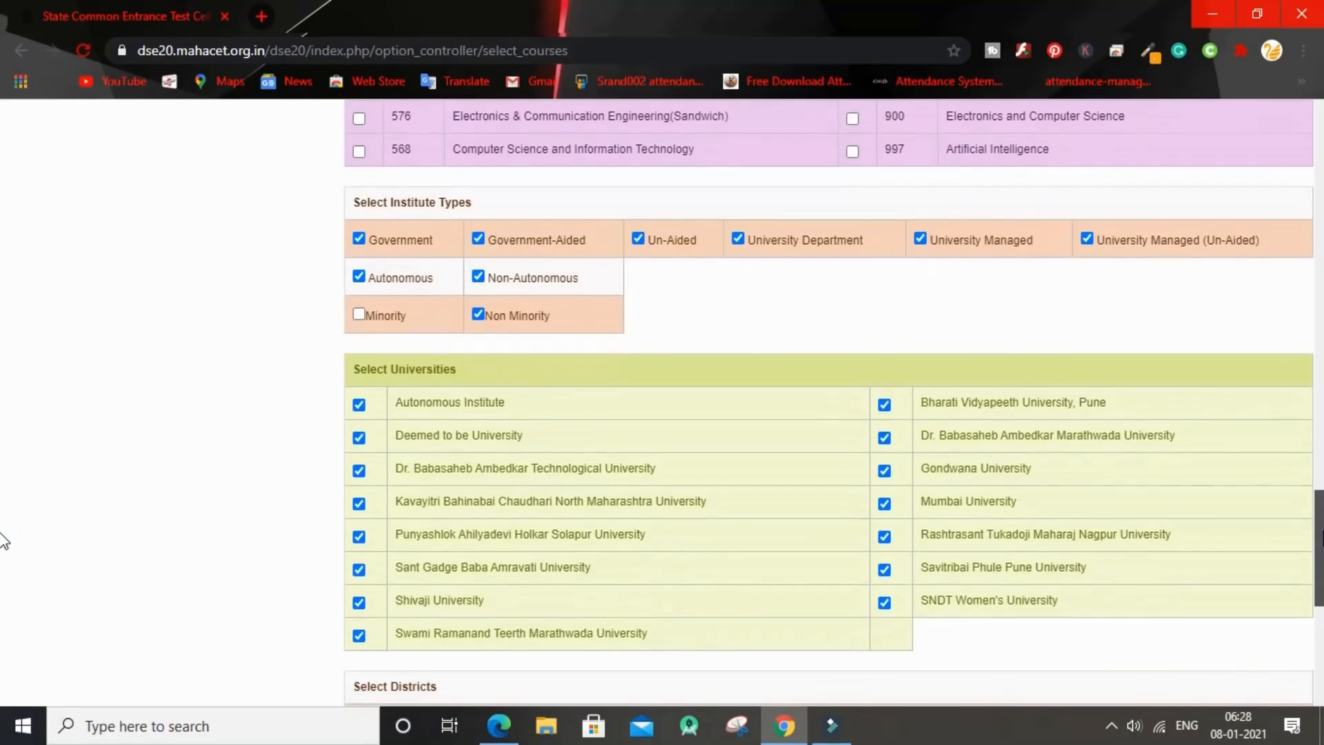
Deselect the Bharati Vidyapeeth, Dr. Babasaheb Ambedkar Marathwada, Gondwana, Mumbai, Rashtrasant Tukadoji Maharaj Nagpur and SNDT Women's universities.
scroll(1252, 372, "up", 2)
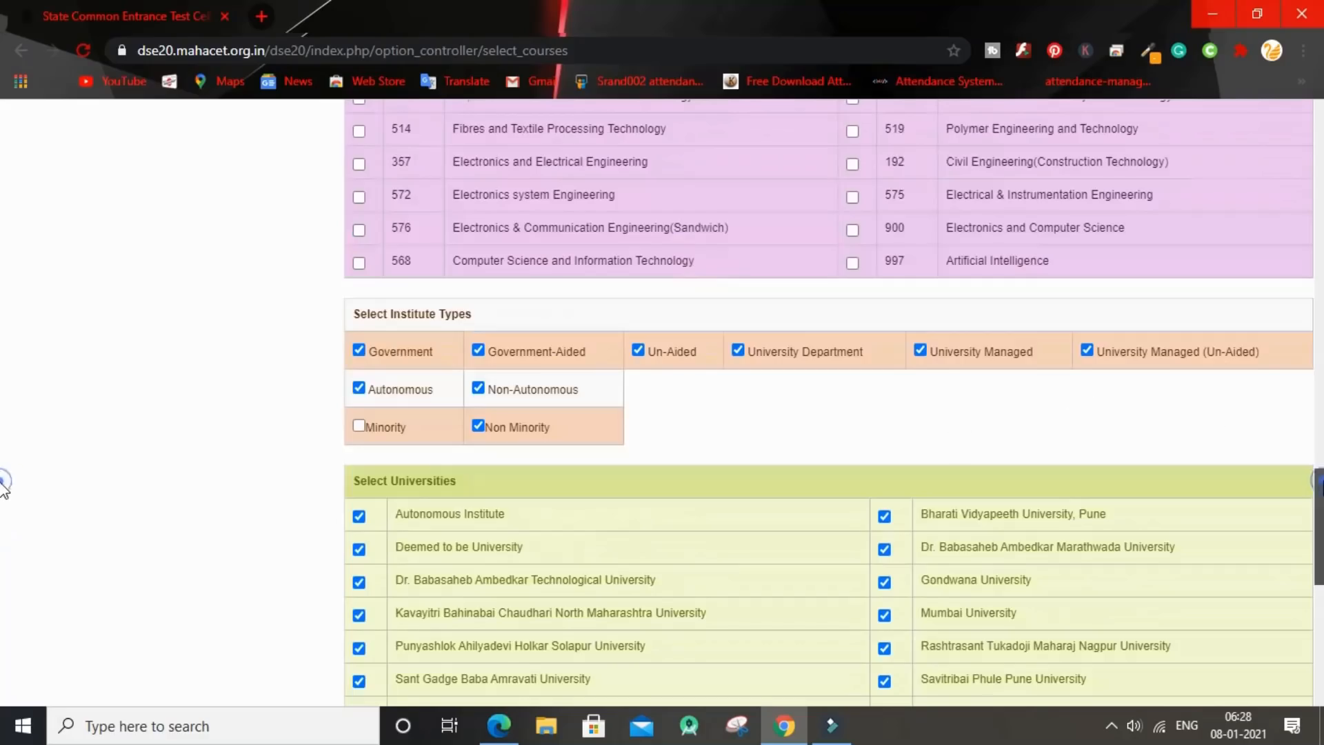
scroll(4, 500, "down", 4)
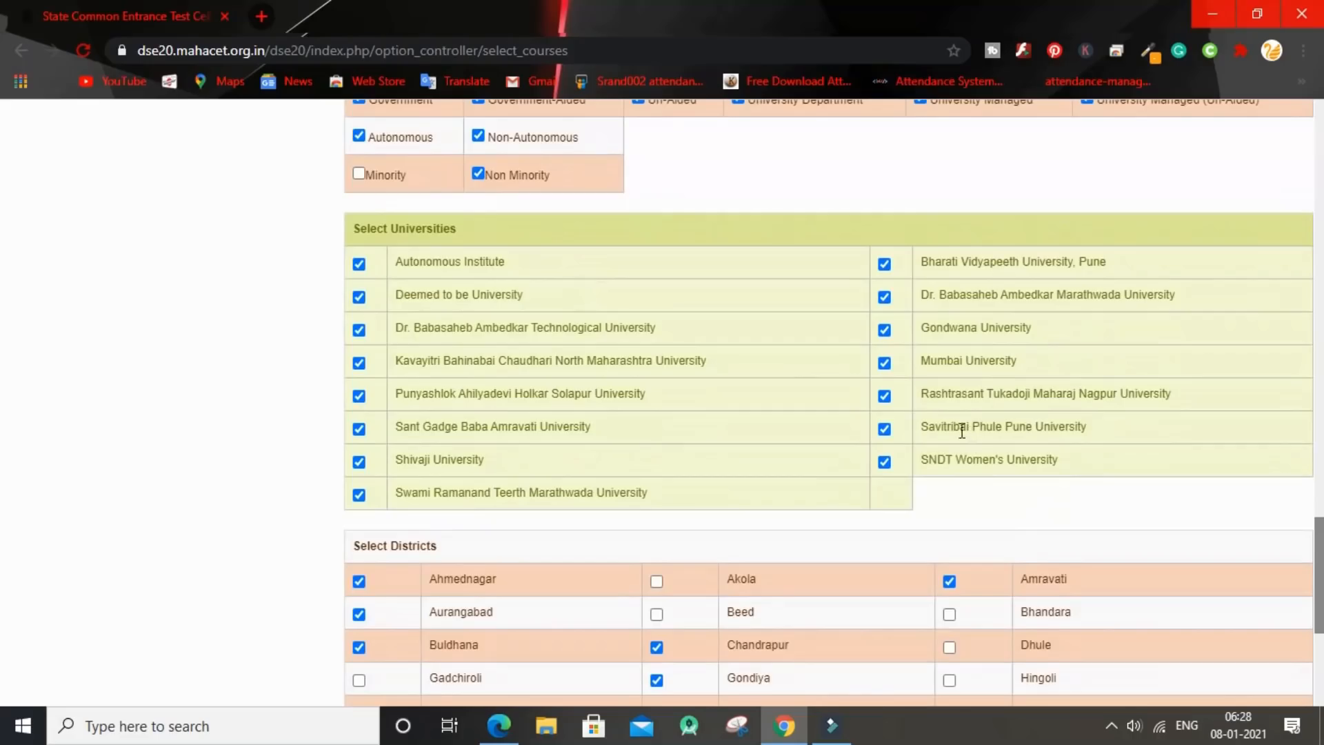
left_click(884, 363)
left_click(884, 329)
left_click(884, 296)
left_click(884, 263)
left_click(884, 462)
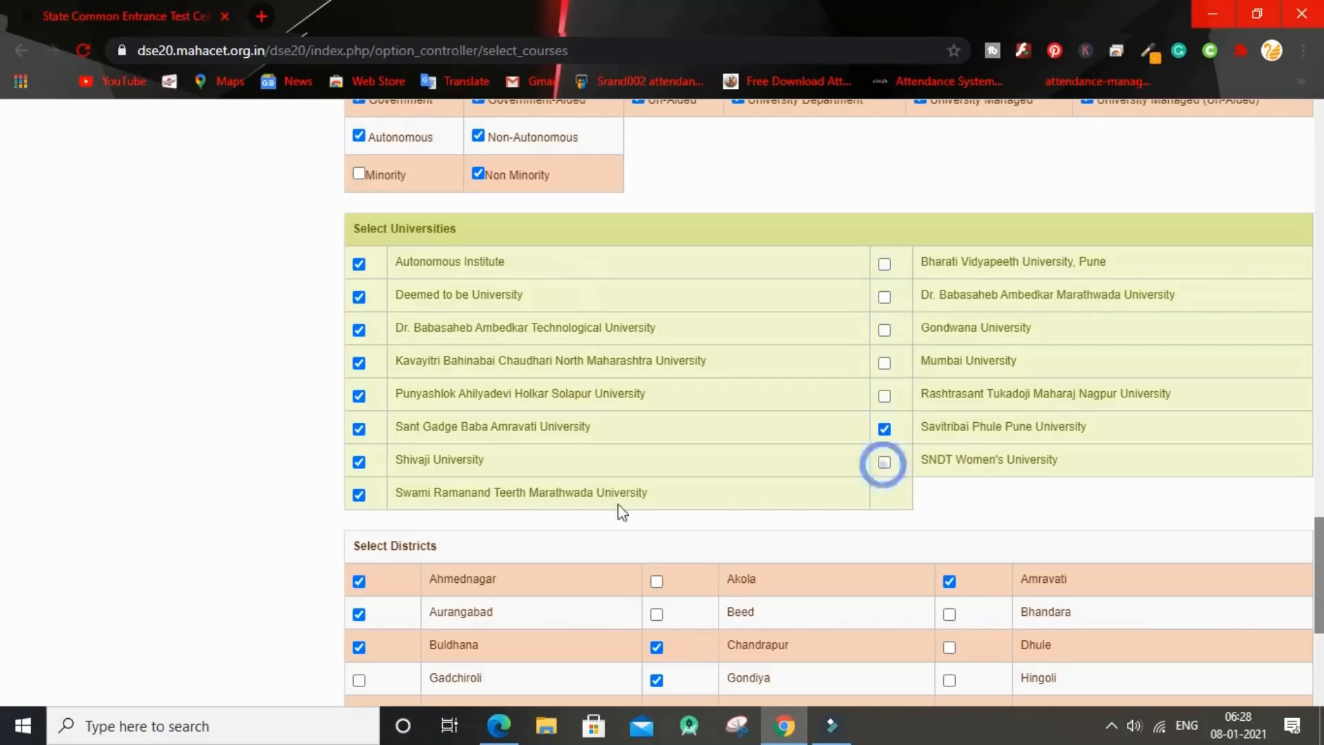
Deselect all universities from Autonomous Institute down to Swami Ramanand Teerth Marathwada University, and reselect Bharati Vidyapeeth University, Pune.
left_click(358, 462)
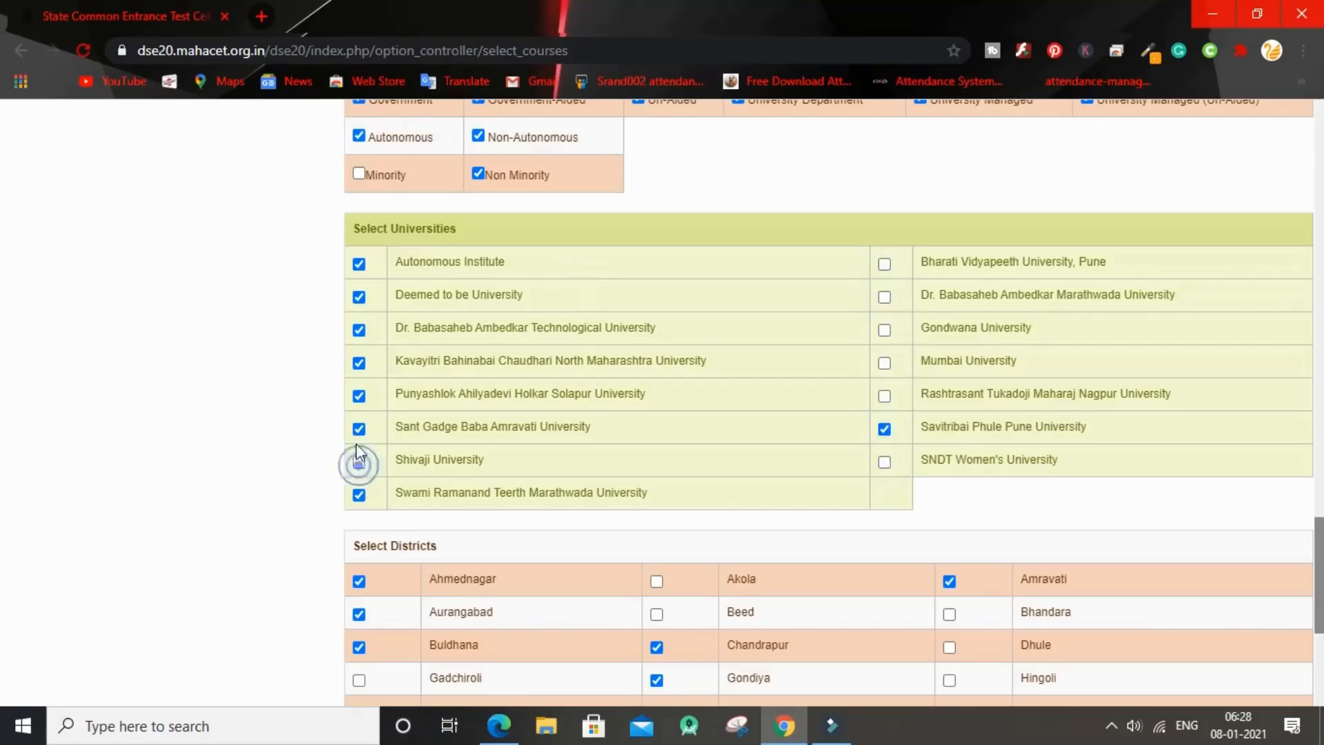
left_click(358, 429)
left_click(359, 396)
left_click(358, 363)
left_click(359, 329)
left_click(358, 296)
left_click(358, 266)
left_click(359, 495)
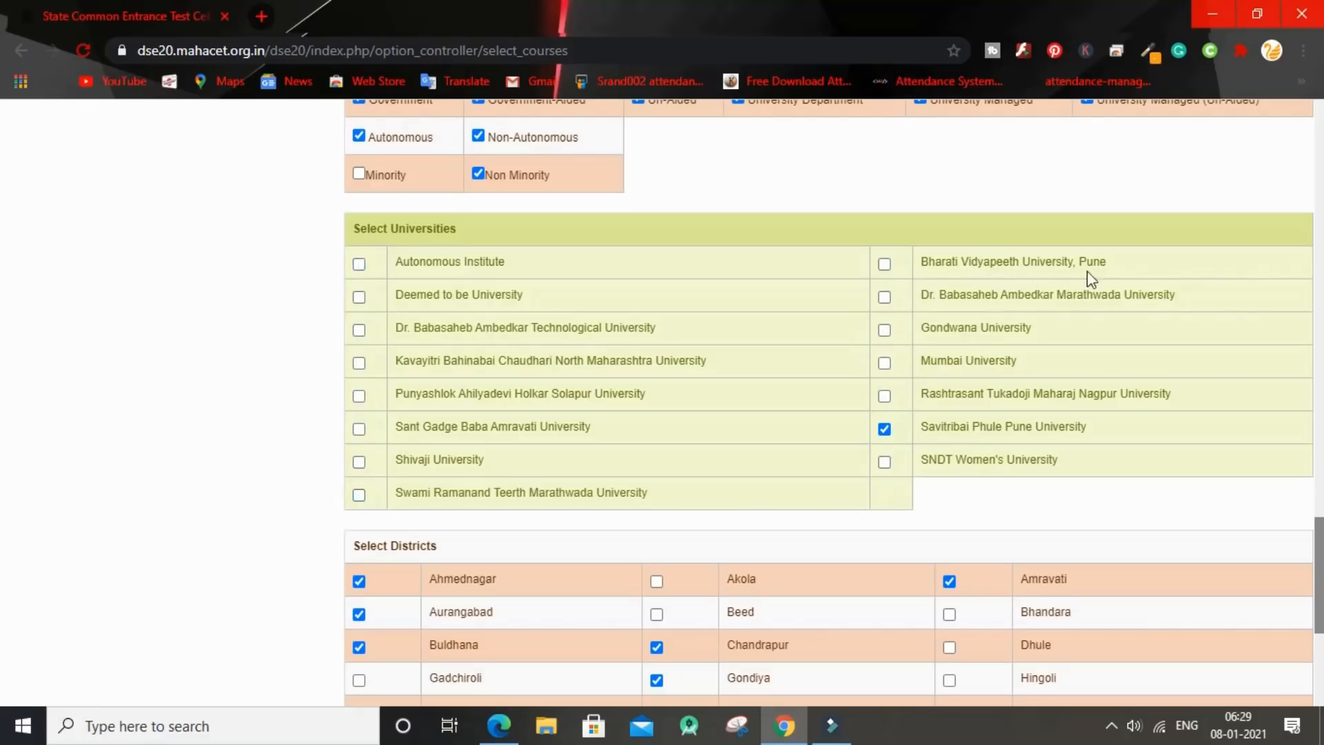
left_click(885, 267)
Deselect the districts Amravati, Kolhapur, Mumbai Suburban, Raigad, Satara, Thane and Yavatmal.
scroll(1310, 552, "down", 2)
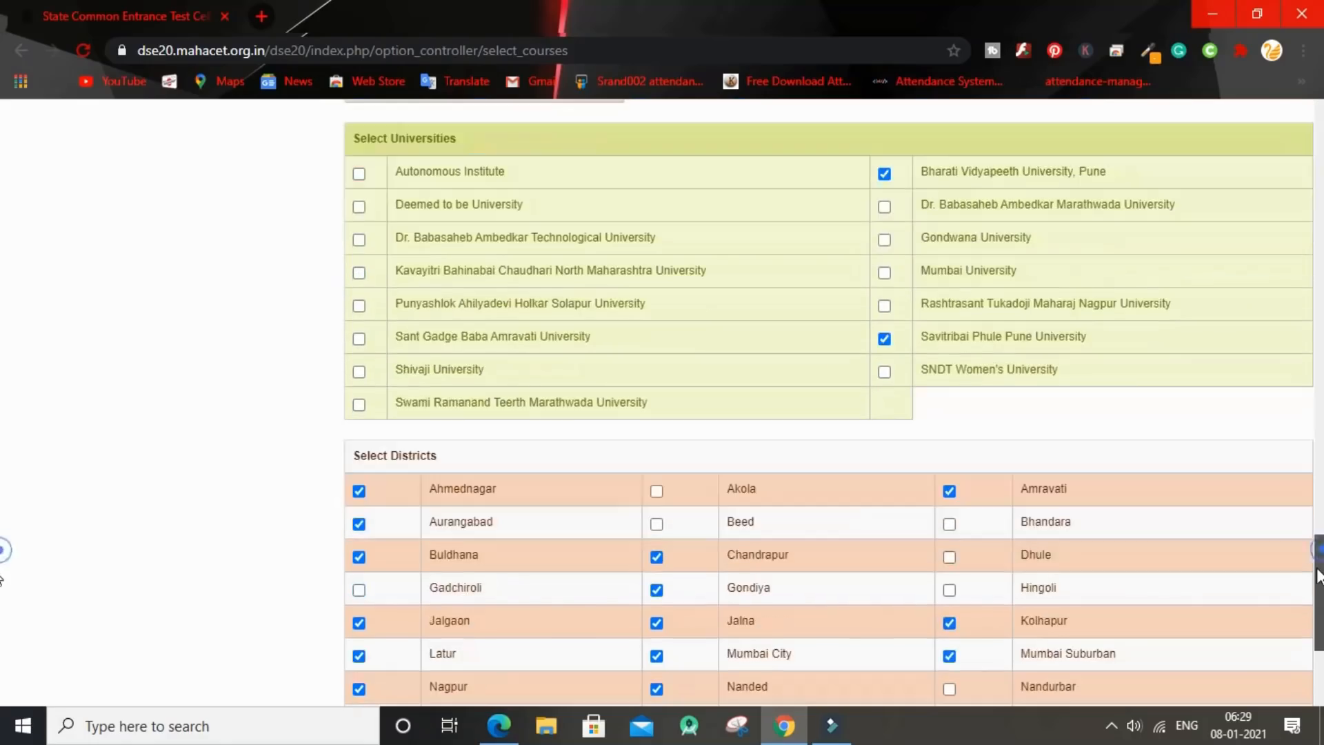
scroll(1317, 582, "down", 3)
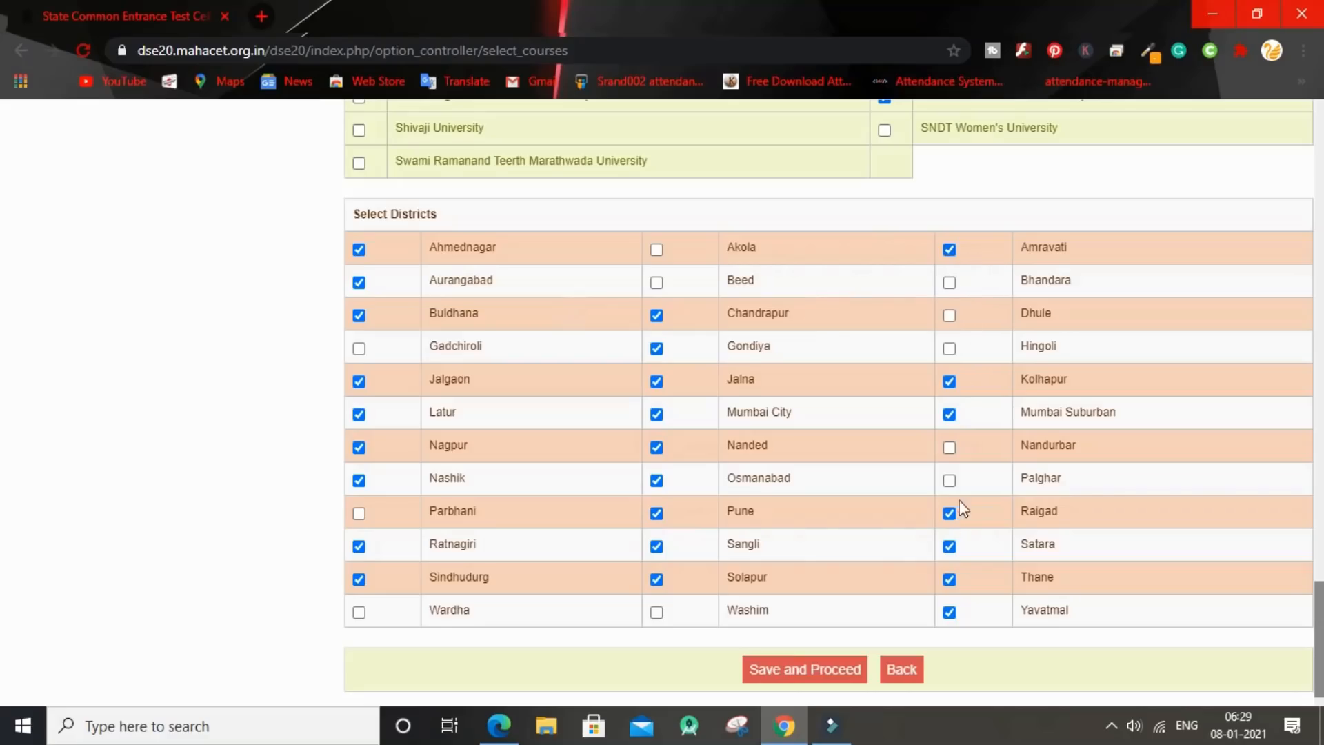
left_click(950, 381)
left_click(950, 414)
left_click(950, 514)
left_click(949, 546)
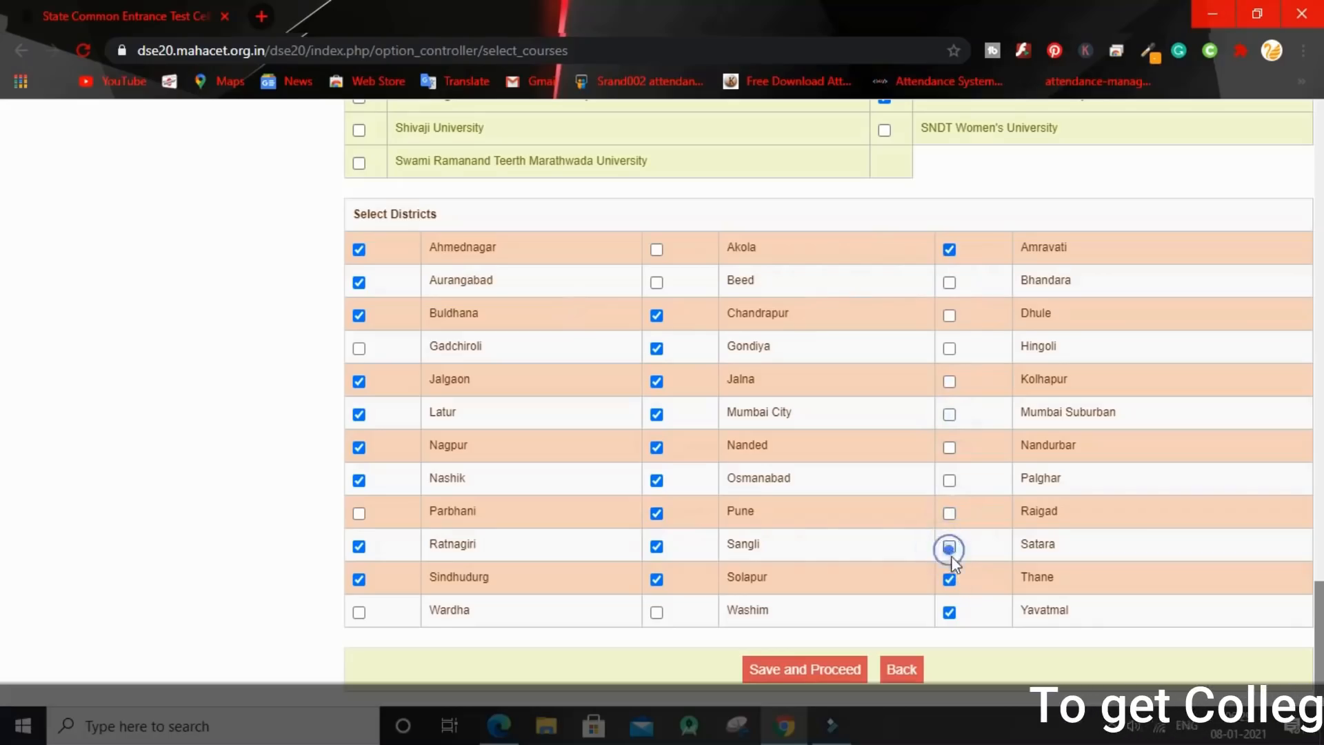
left_click(949, 579)
left_click(950, 611)
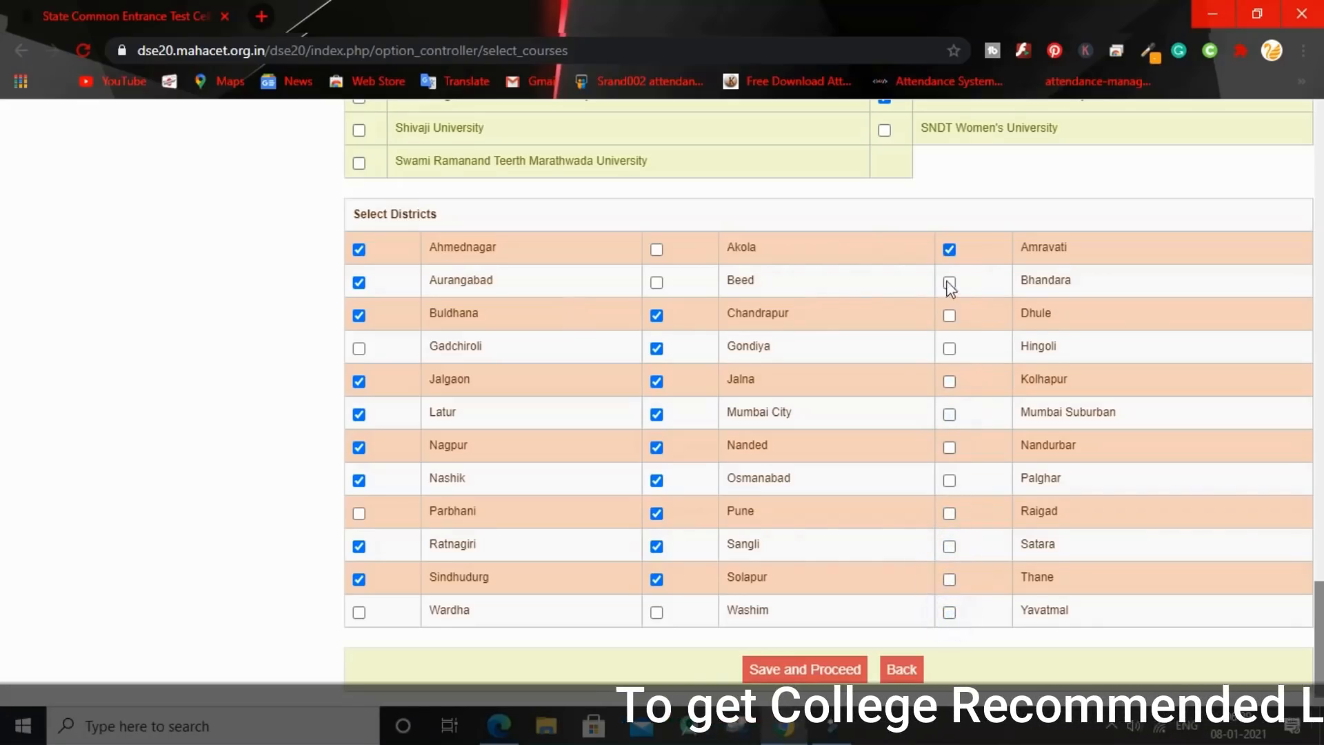
left_click(950, 250)
Deselect the districts Chandrapur, Gondiya, Jalna, Mumbai City, Nanded, Osmanabad and Sangli.
left_click(657, 315)
left_click(655, 350)
left_click(657, 381)
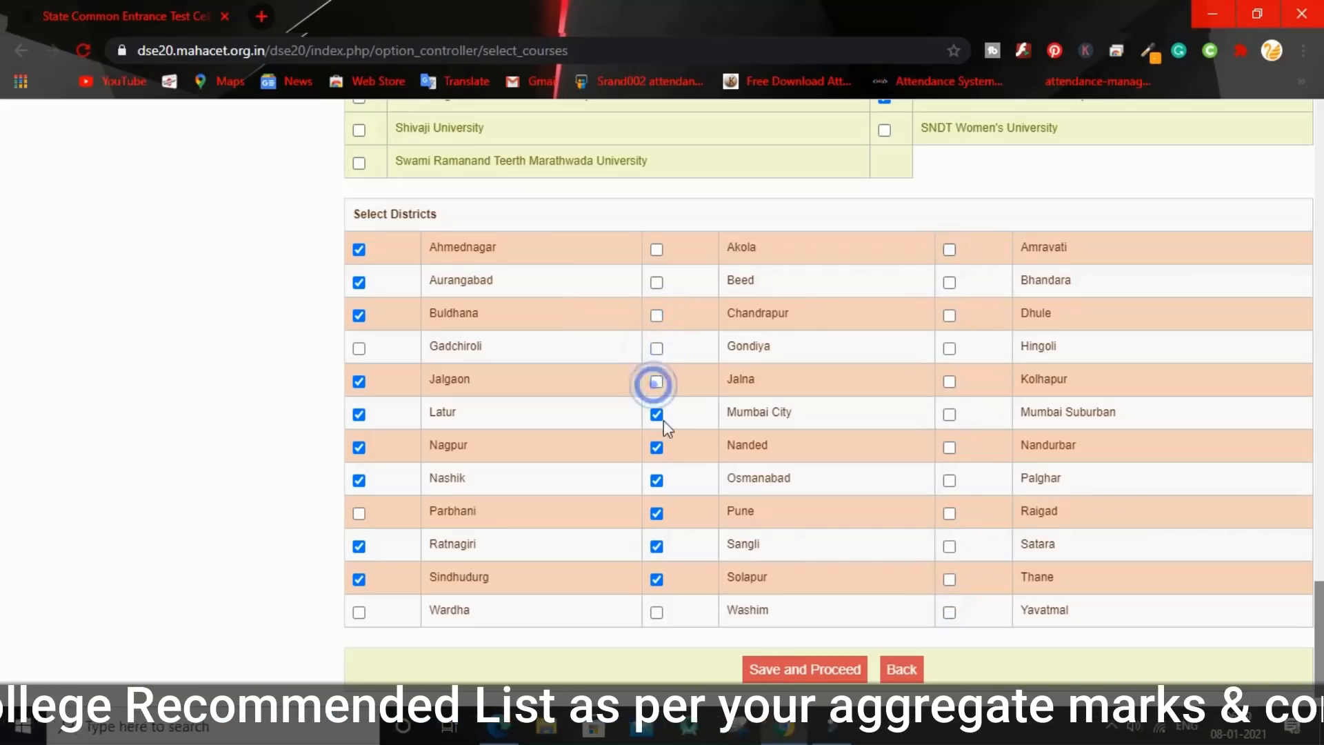
left_click(657, 446)
left_click(658, 416)
left_click(659, 479)
left_click(656, 546)
Deselect the districts Ahmednagar, Aurangabad, Buldhana, Jalgaon, Latur, Nagpur, Nashik, Ratnagiri, Sindhudurg and Solapur, keeping only Pune.
left_click(359, 546)
left_click(359, 579)
left_click(359, 481)
left_click(359, 447)
left_click(359, 414)
left_click(360, 382)
left_click(359, 315)
left_click(359, 282)
left_click(359, 249)
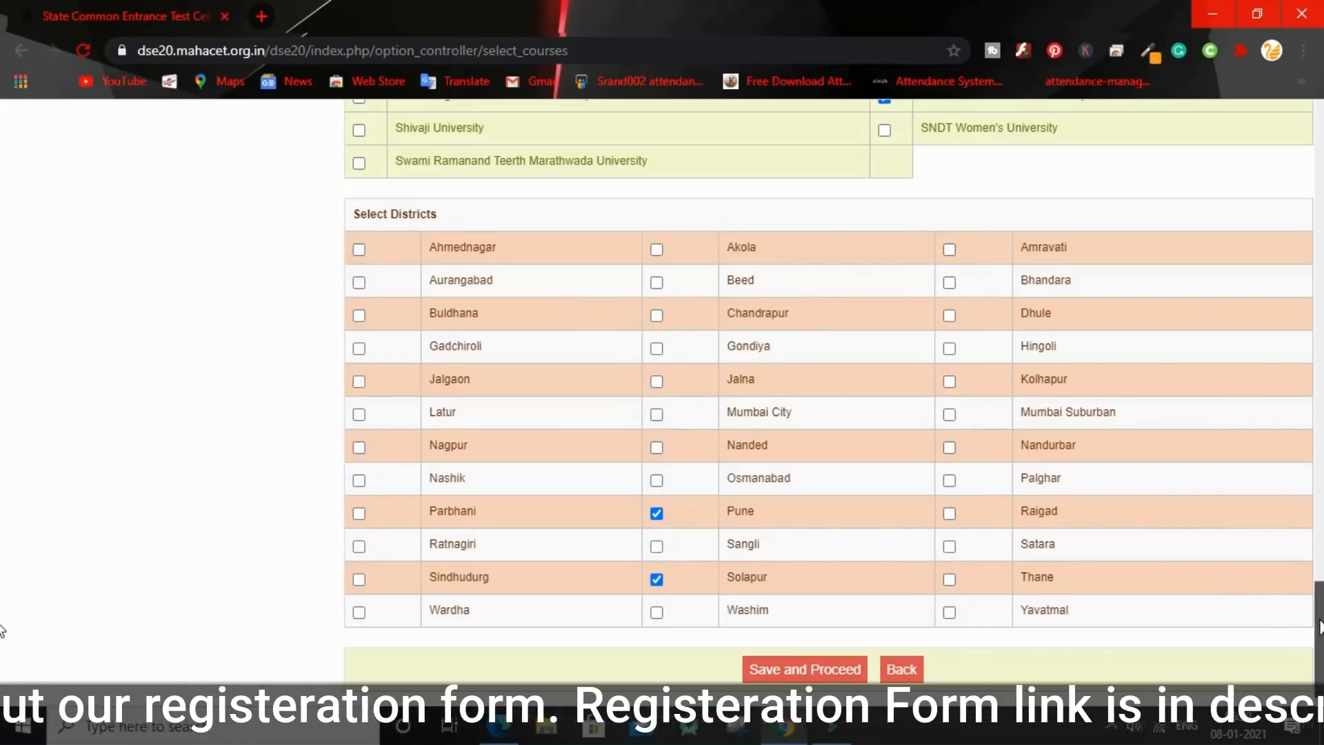
left_click(656, 580)
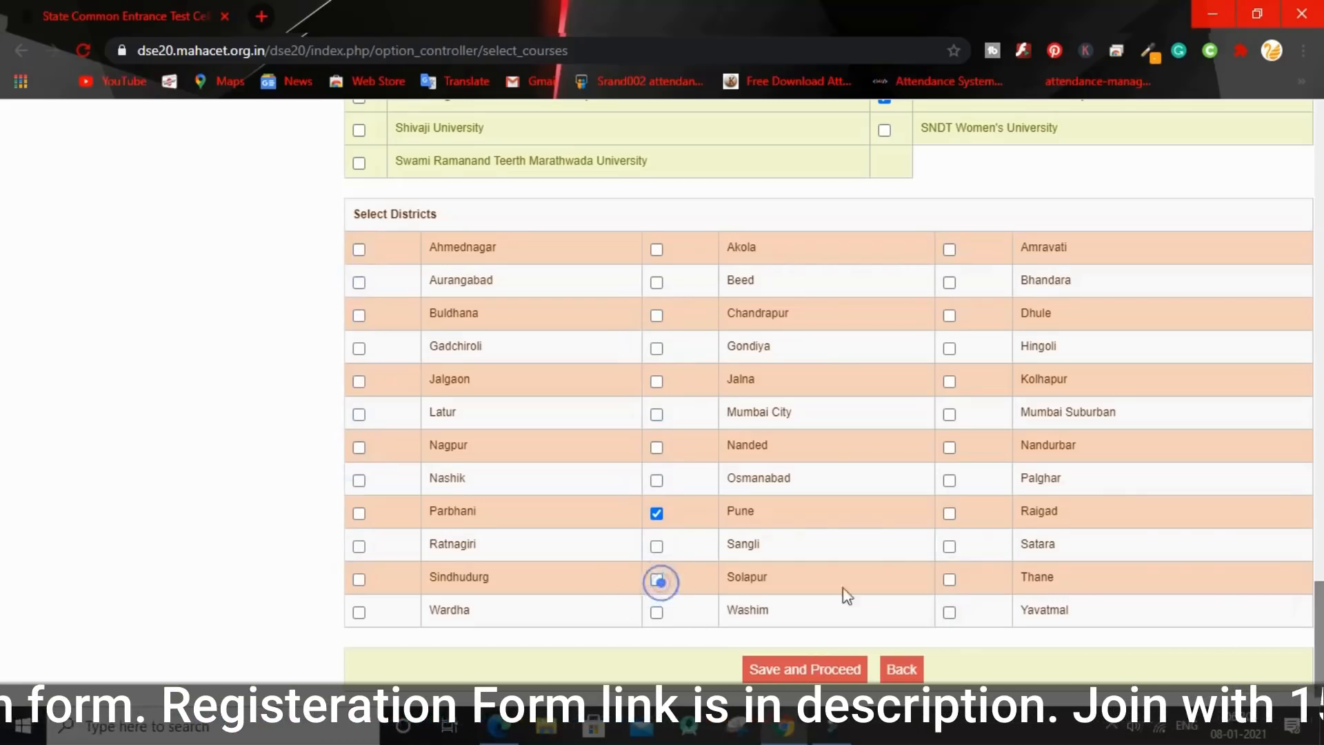
Recheck the chosen courses, universities and districts, and save and submit the selection to proceed to the institute list.
scroll(1317, 599, "up", 3)
scroll(1317, 599, "up", 2)
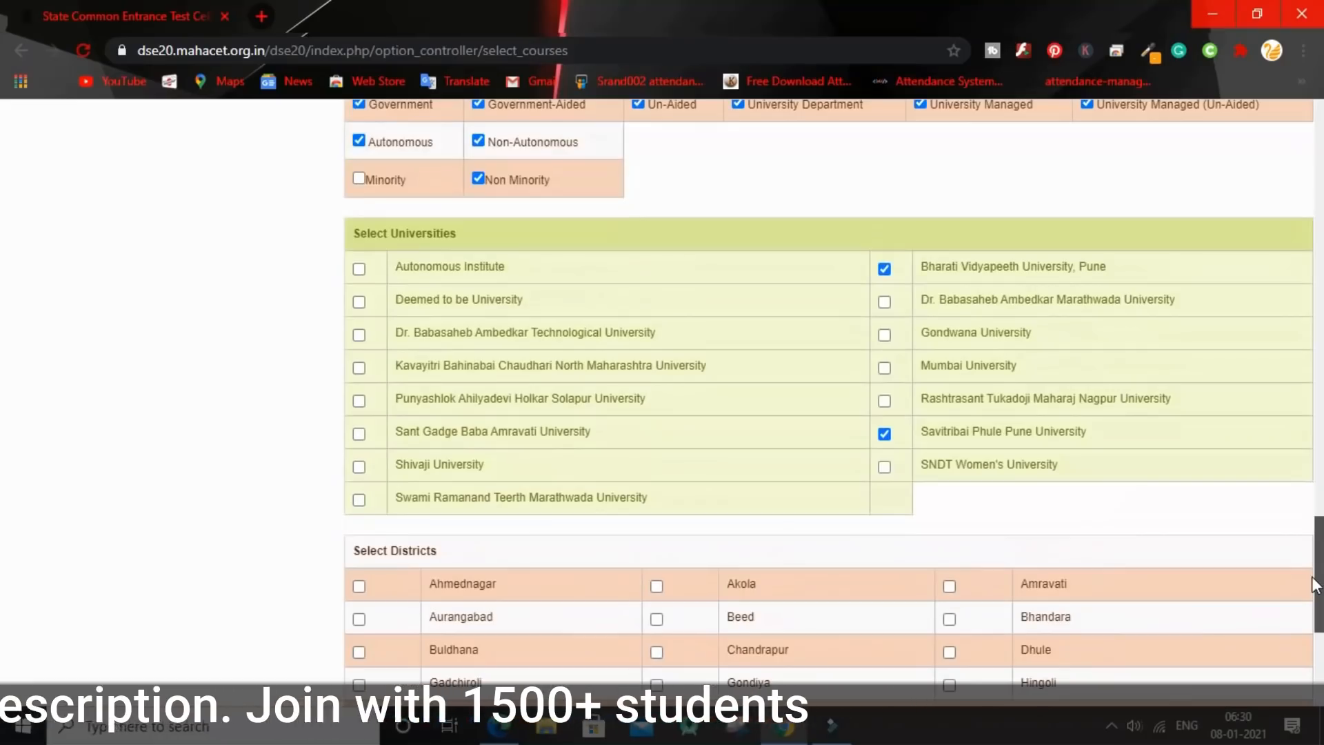
left_click_drag(1314, 584, 1319, 479)
left_click_drag(3, 480, 4, 269)
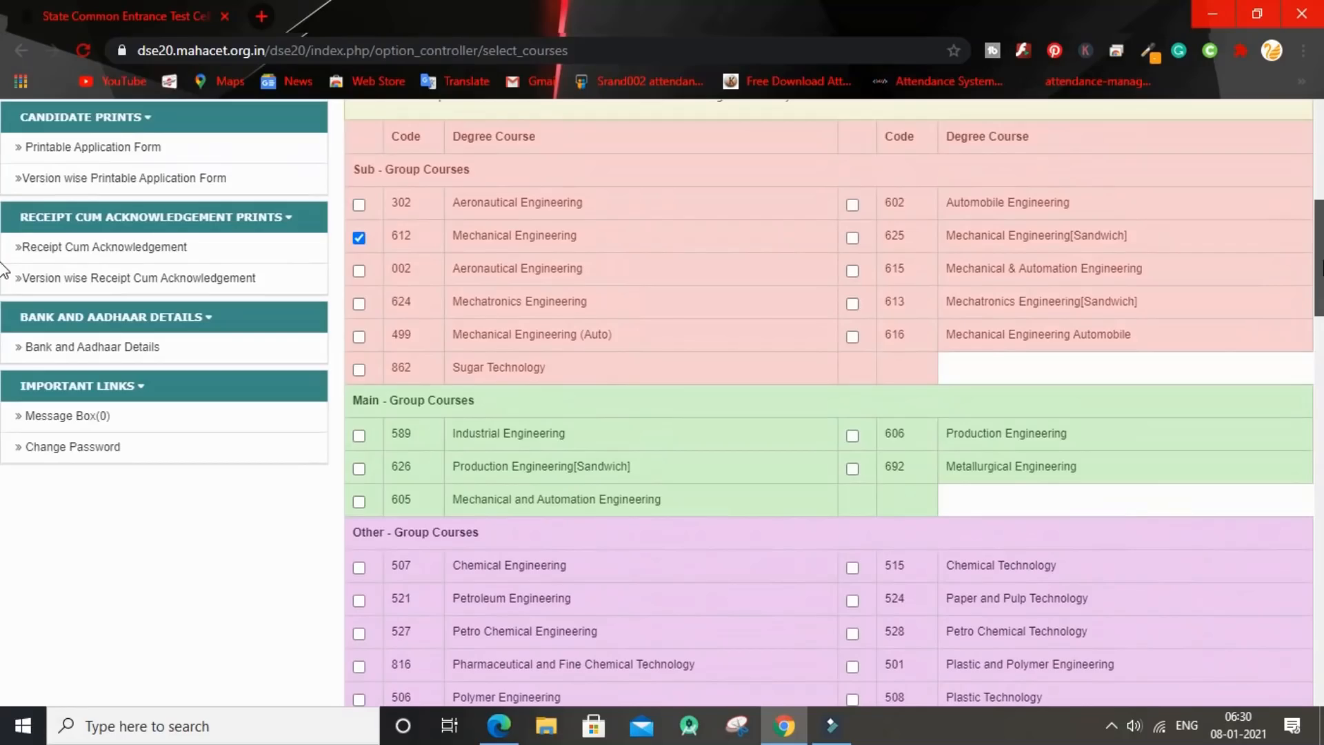
left_click_drag(1322, 264, 1314, 597)
scroll(3, 626, "down", 4)
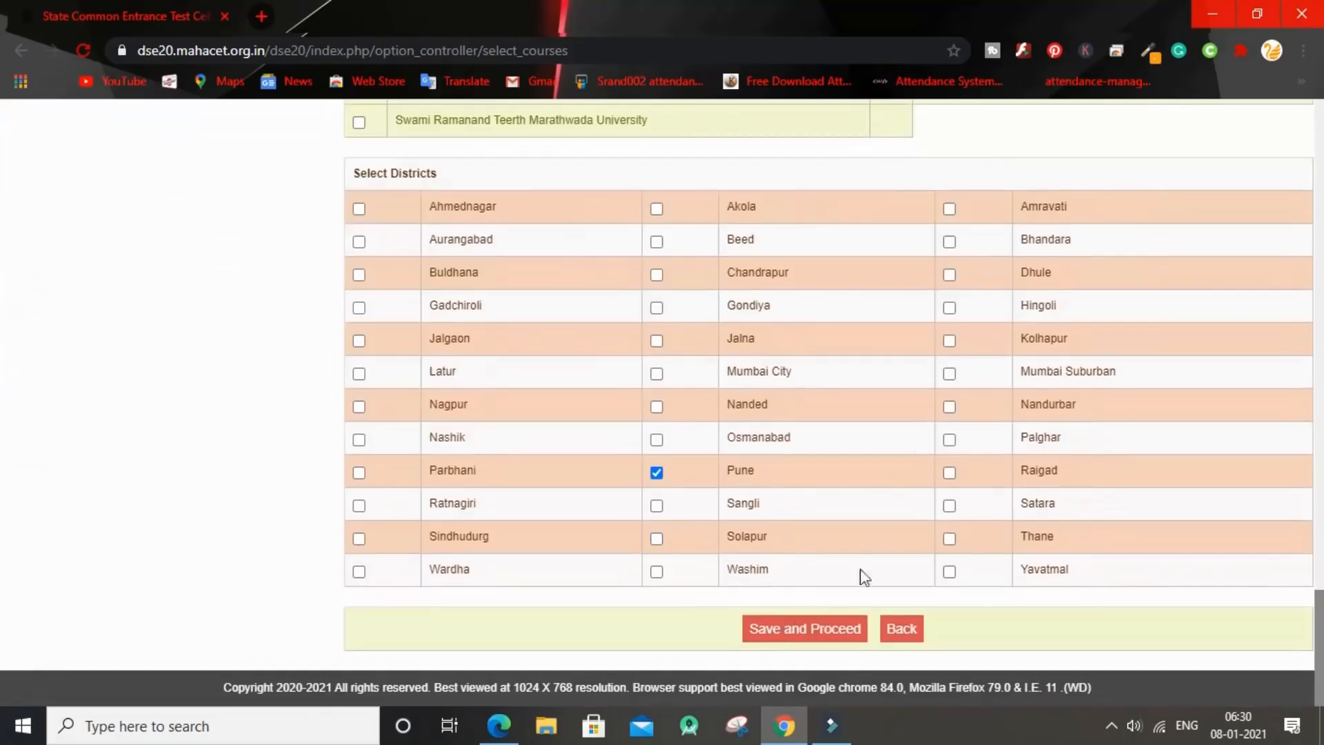
left_click(819, 631)
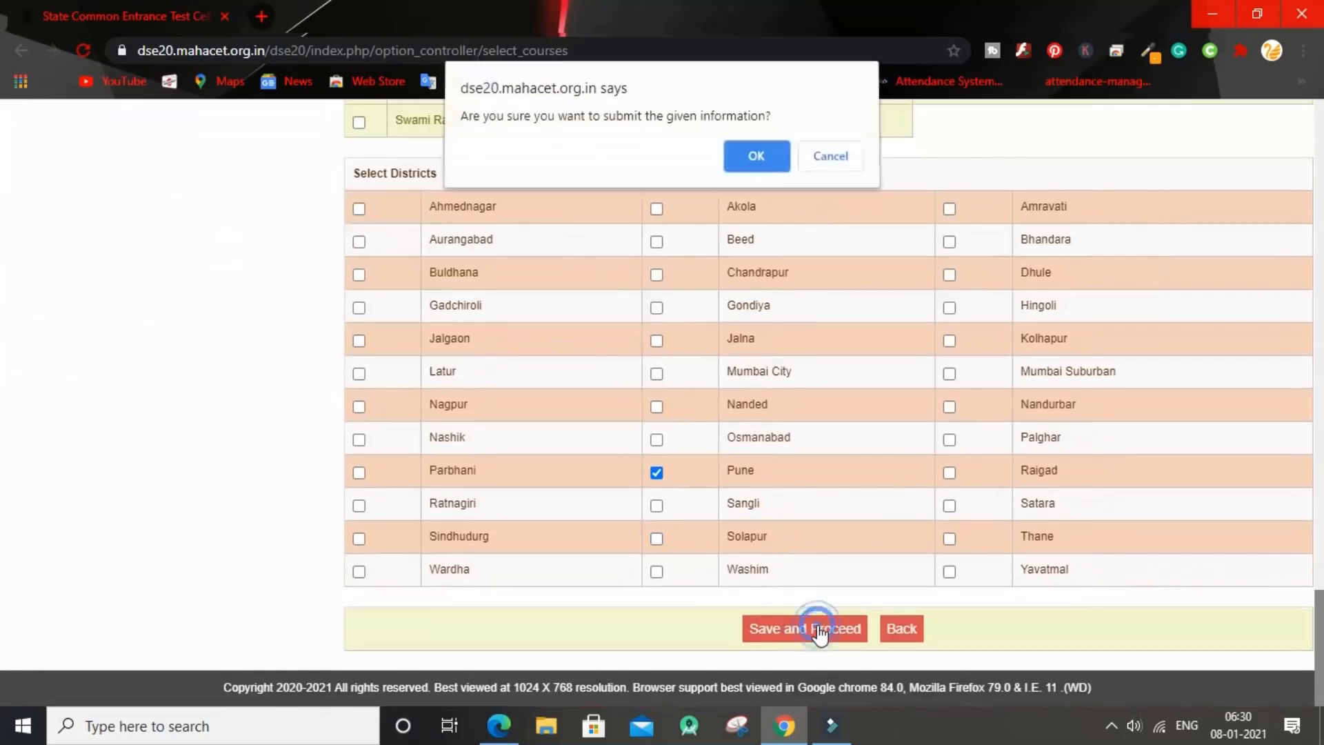
left_click(758, 166)
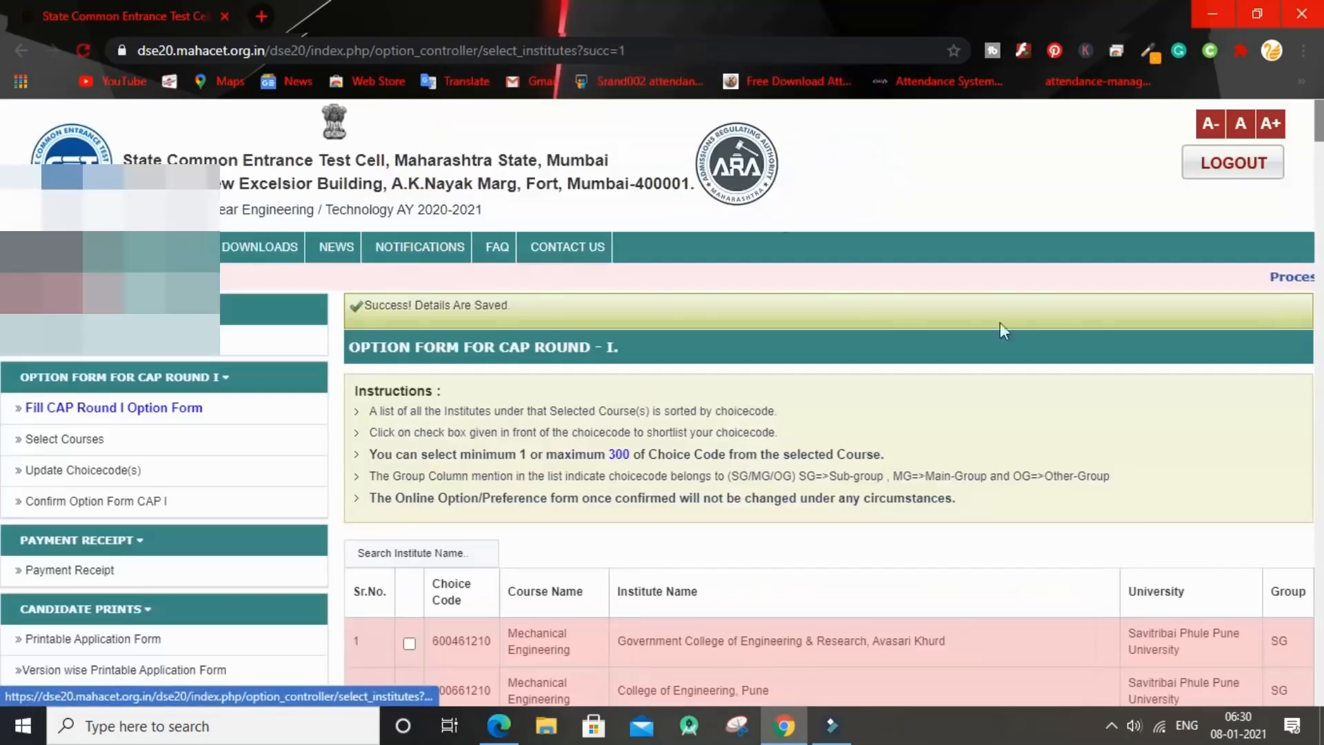
Read the choice code instructions and look through the Mechanical Engineering institutes listed with their choice codes.
scroll(4, 134, "down", 4)
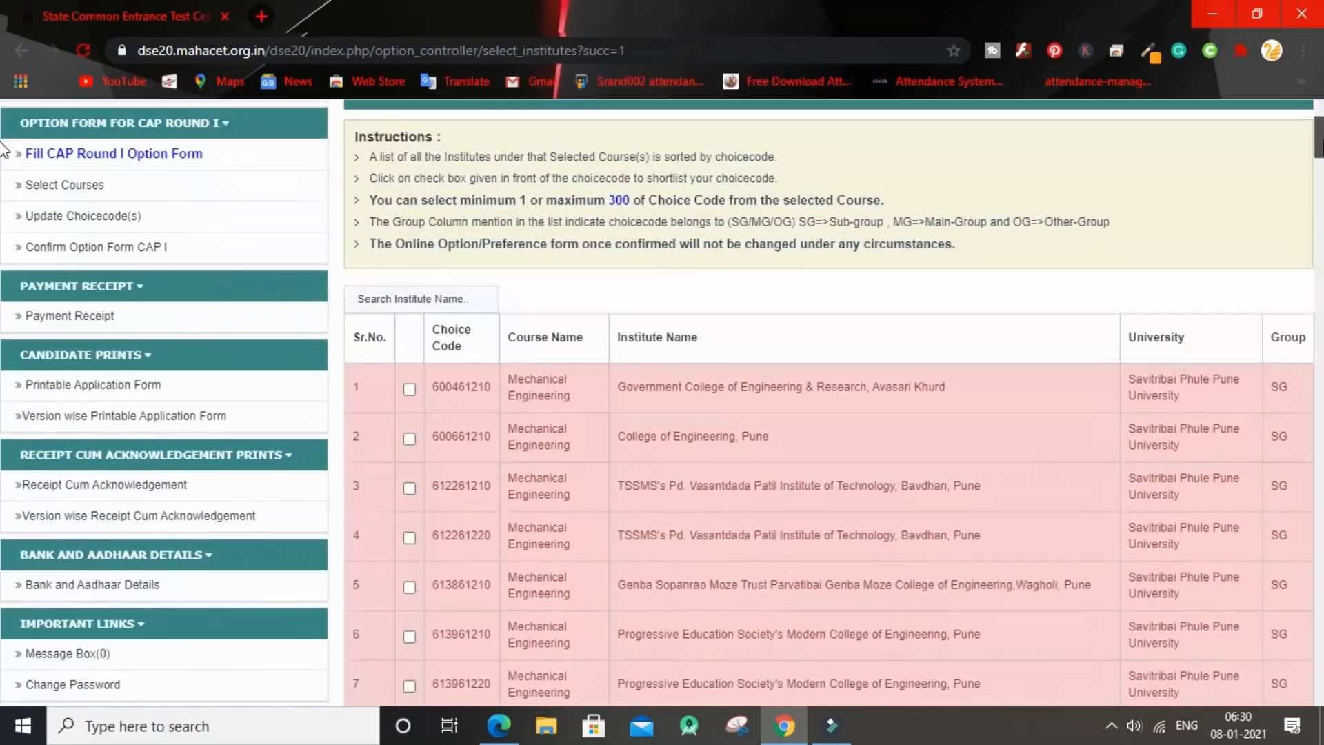
scroll(4, 148, "down", 1)
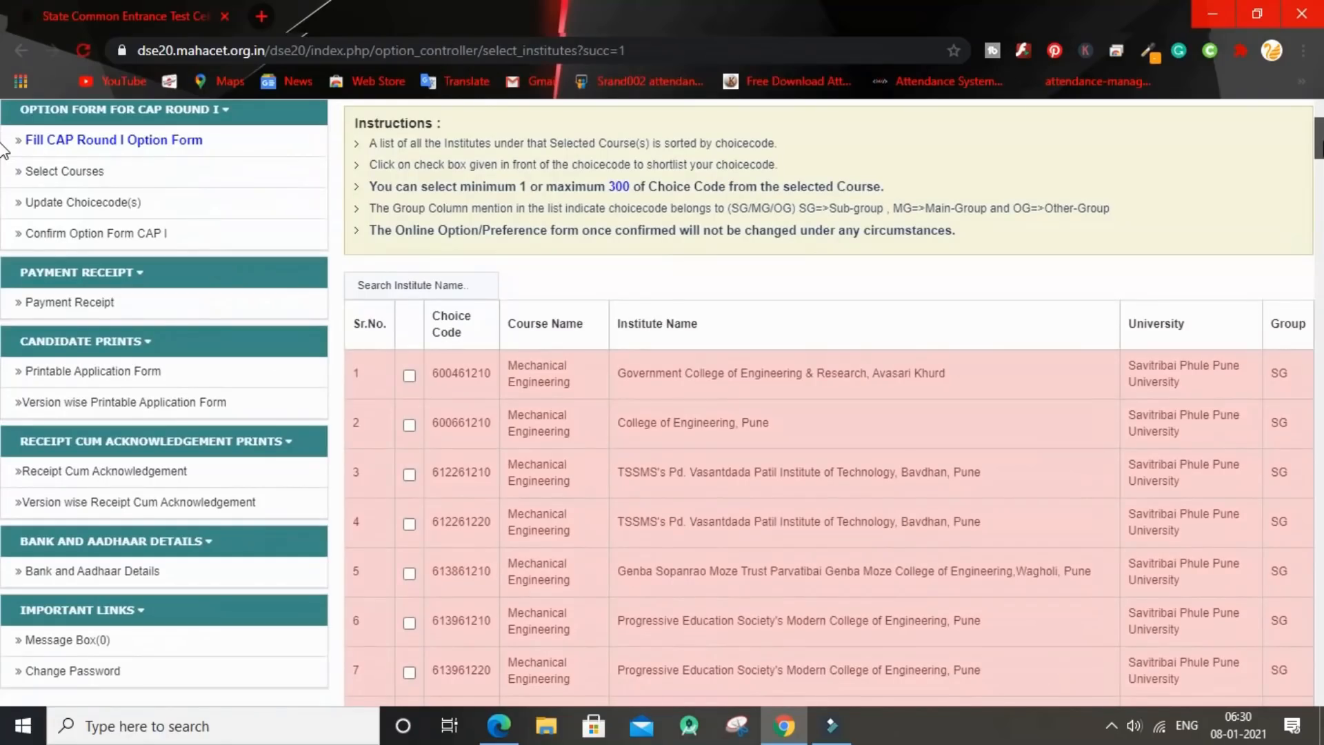
scroll(4, 149, "down", 1)
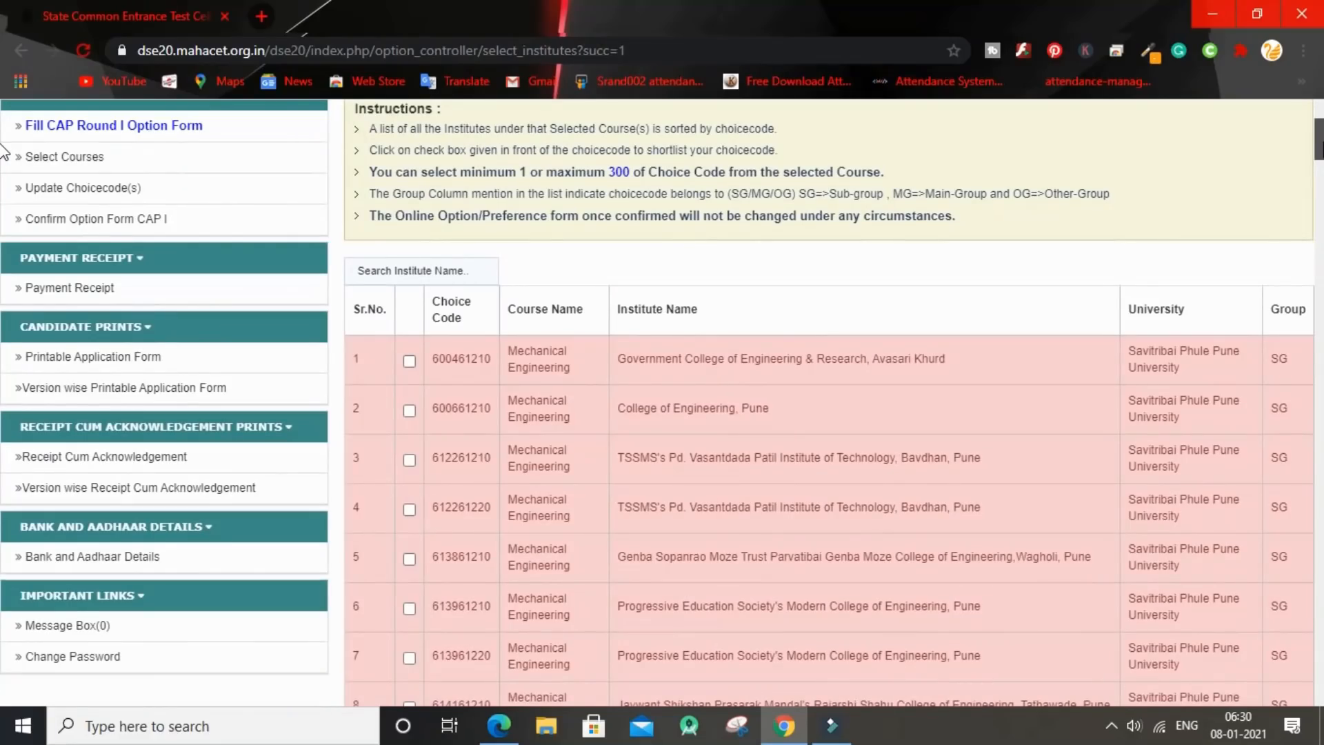
scroll(4, 153, "down", 10)
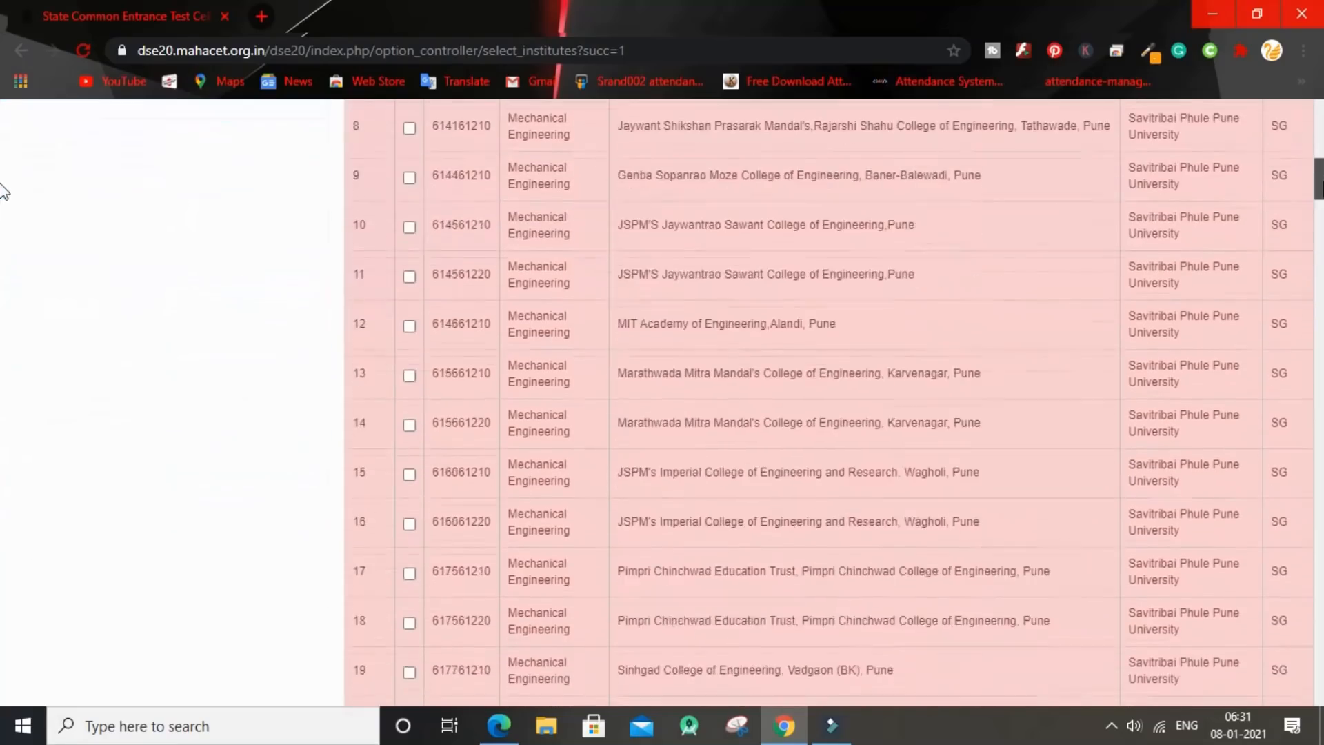
scroll(4, 207, "down", 10)
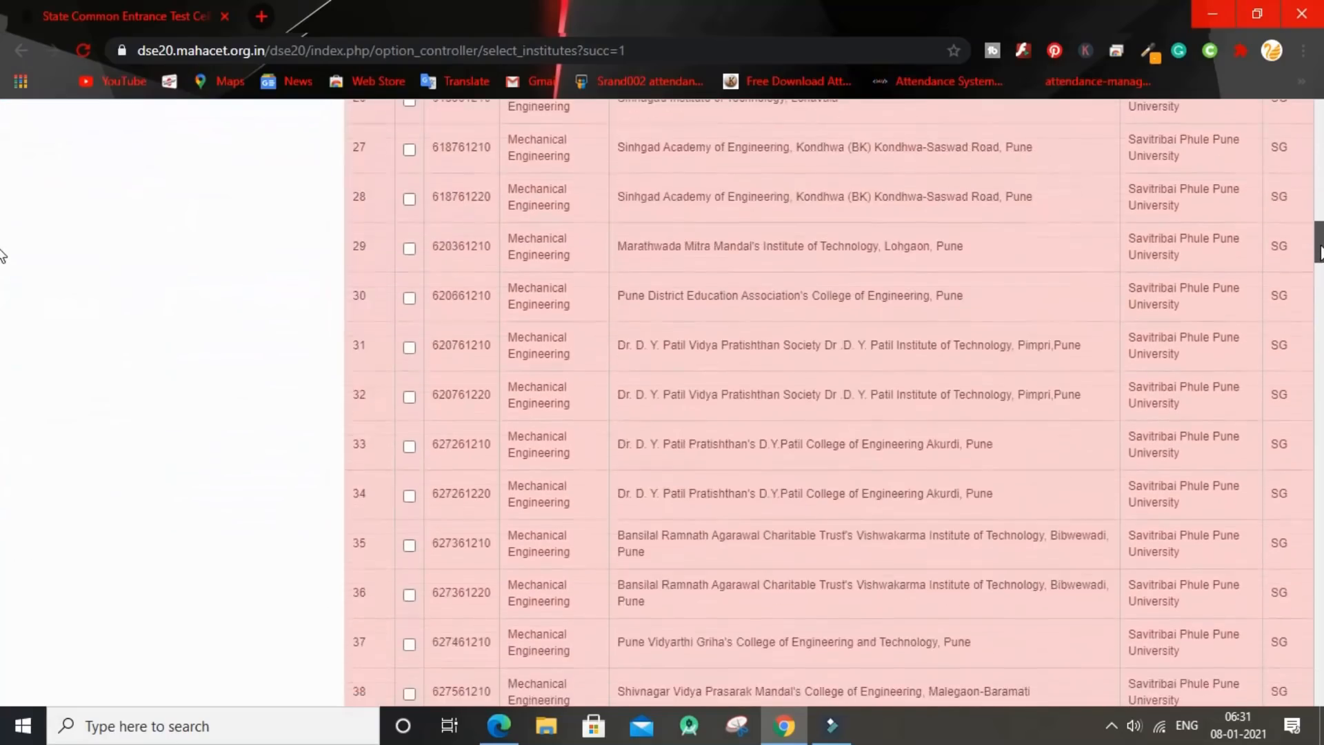
left_click_drag(1318, 260, 1316, 168)
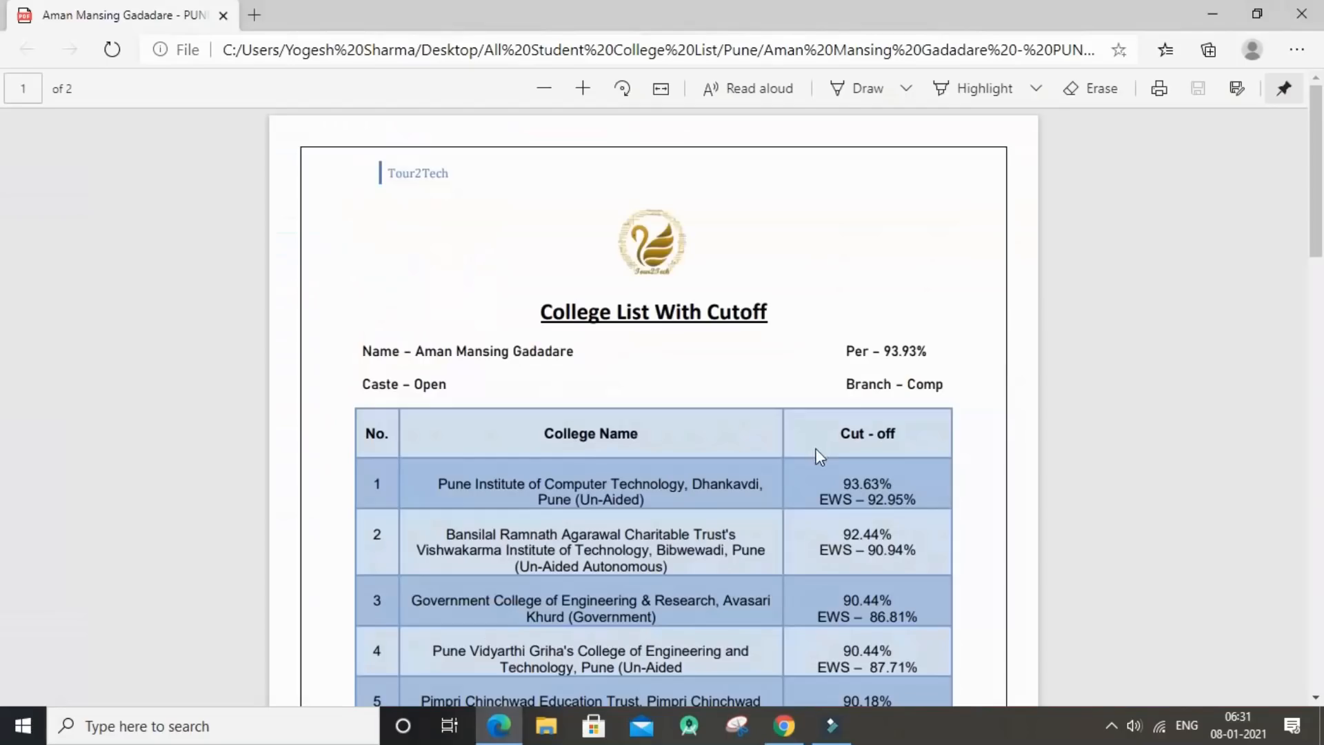
Examine the student's percentage and the colleges with their cut-offs in the College List With Cutoff PDF.
left_click_drag(889, 346, 915, 345)
left_click(912, 345)
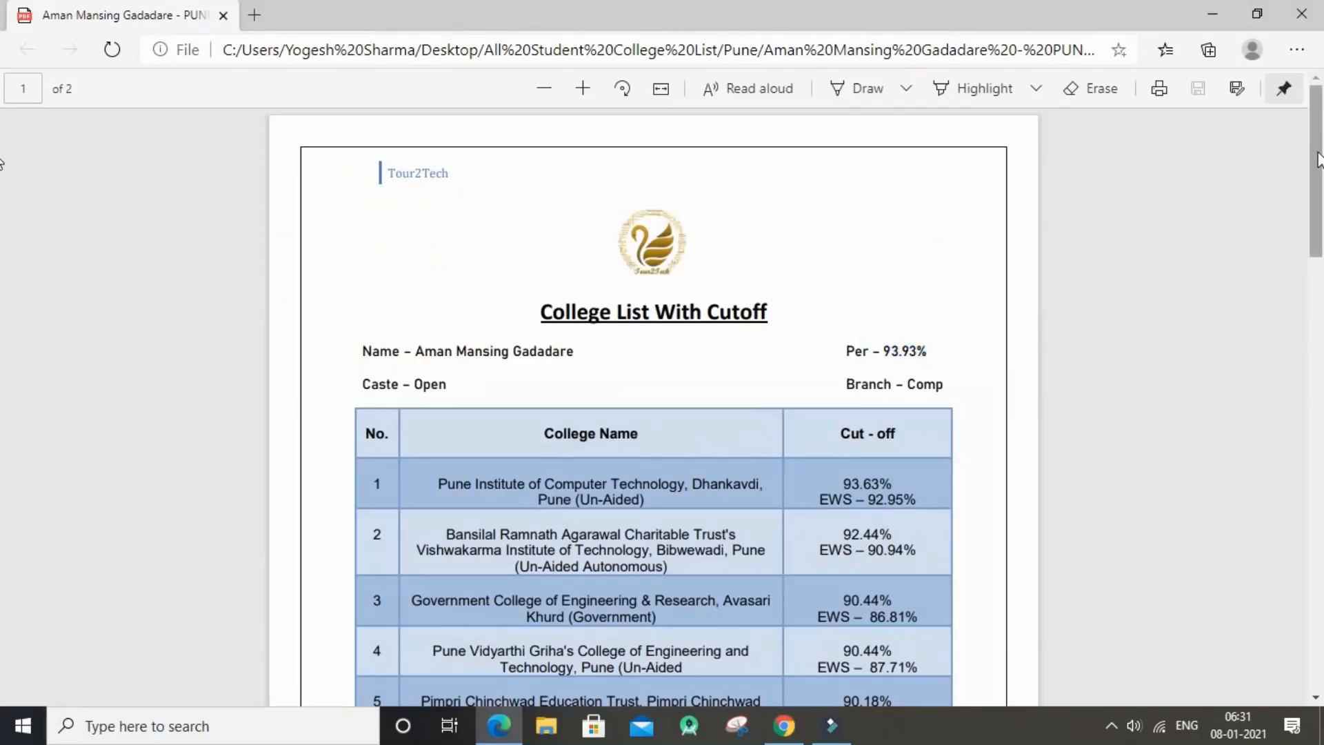
scroll(4, 230, "down", 3)
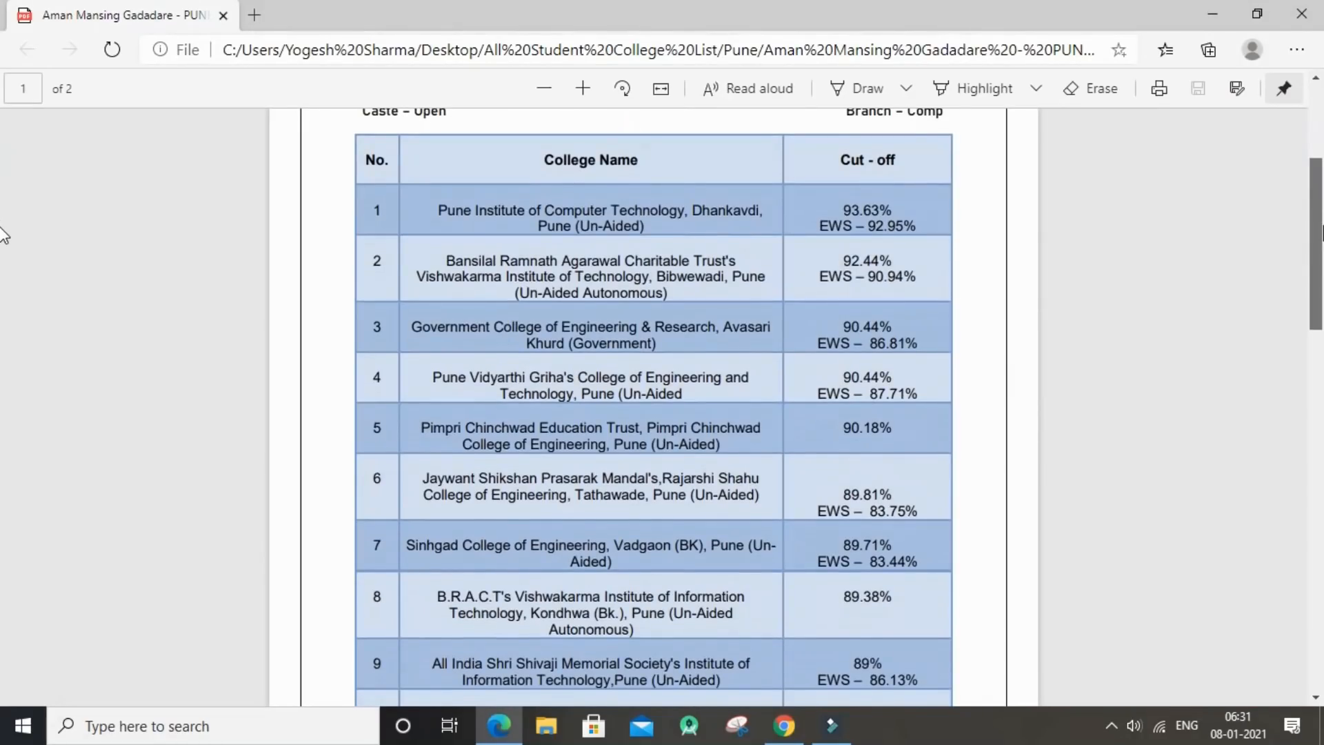
scroll(3, 236, "down", 1)
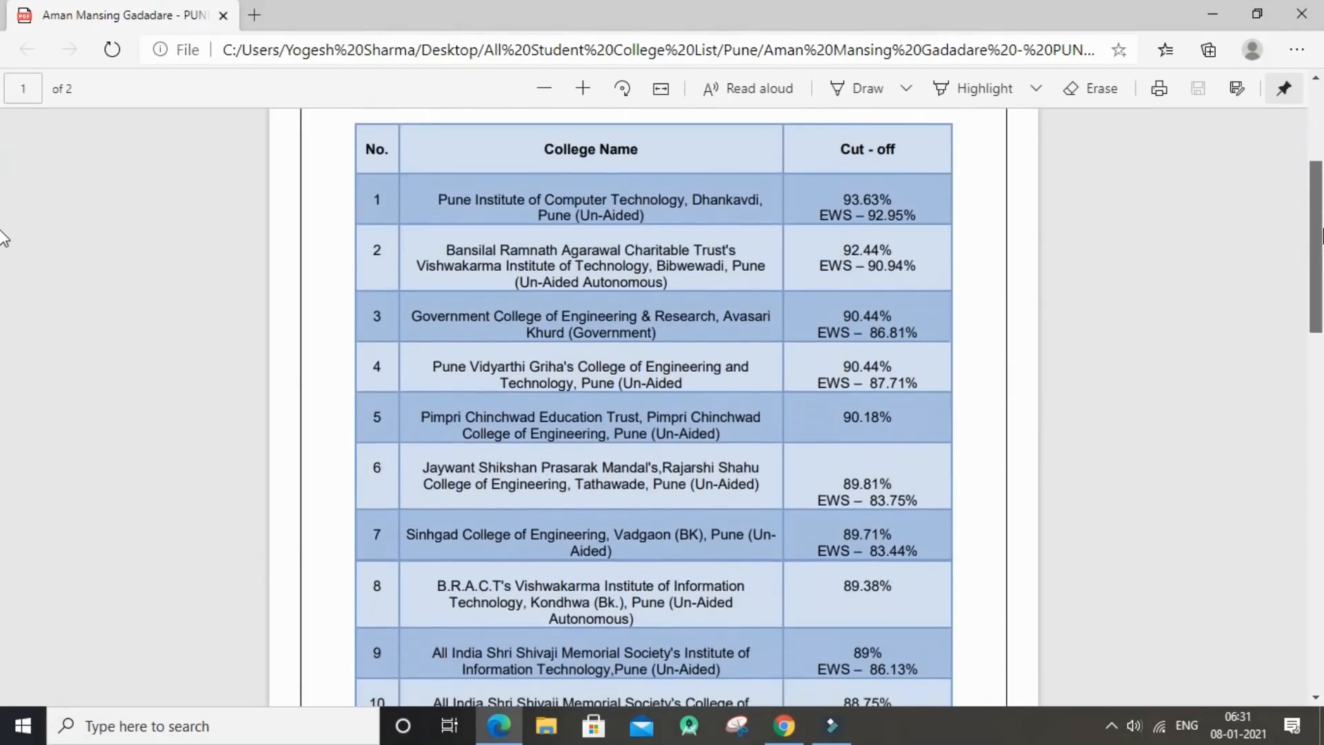
scroll(3, 238, "down", 1)
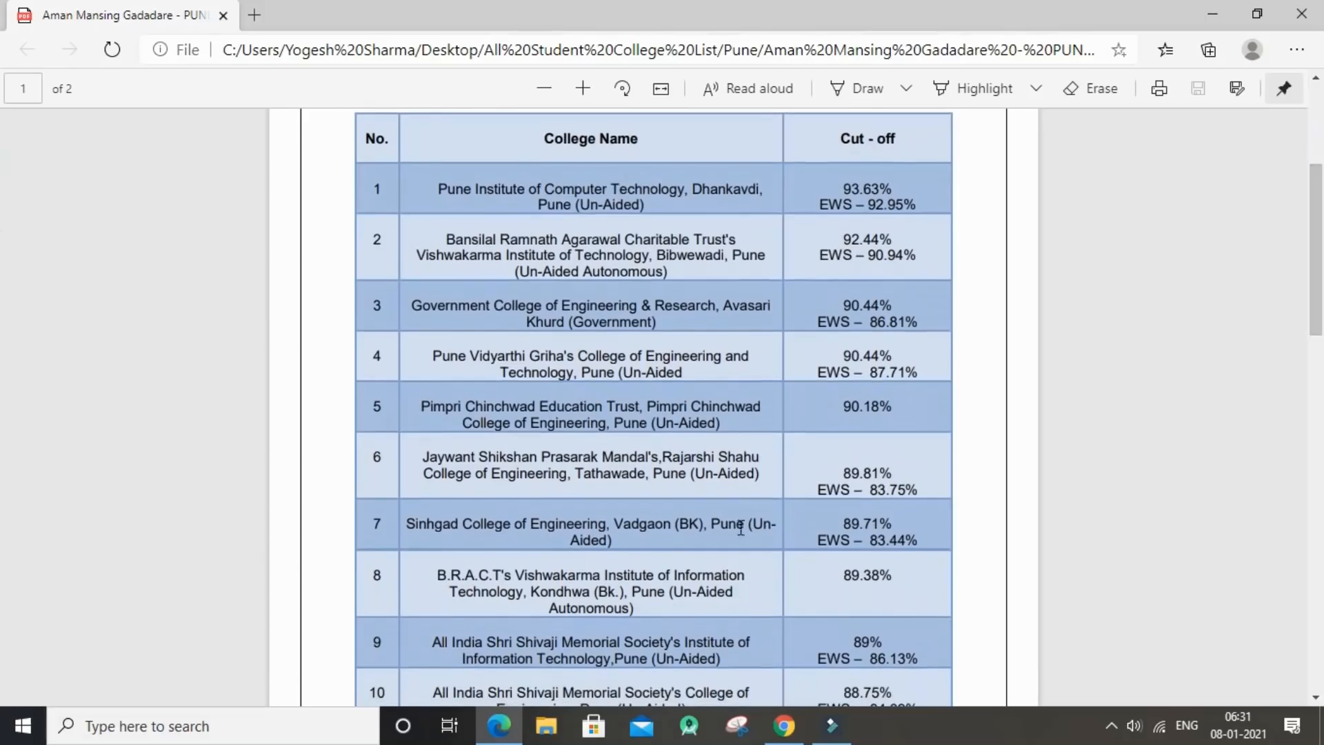
Return to the option form in Chrome and shortlist Mechanical Engineering choice codes 600461210, 600661210 and 614461210.
left_click(784, 724)
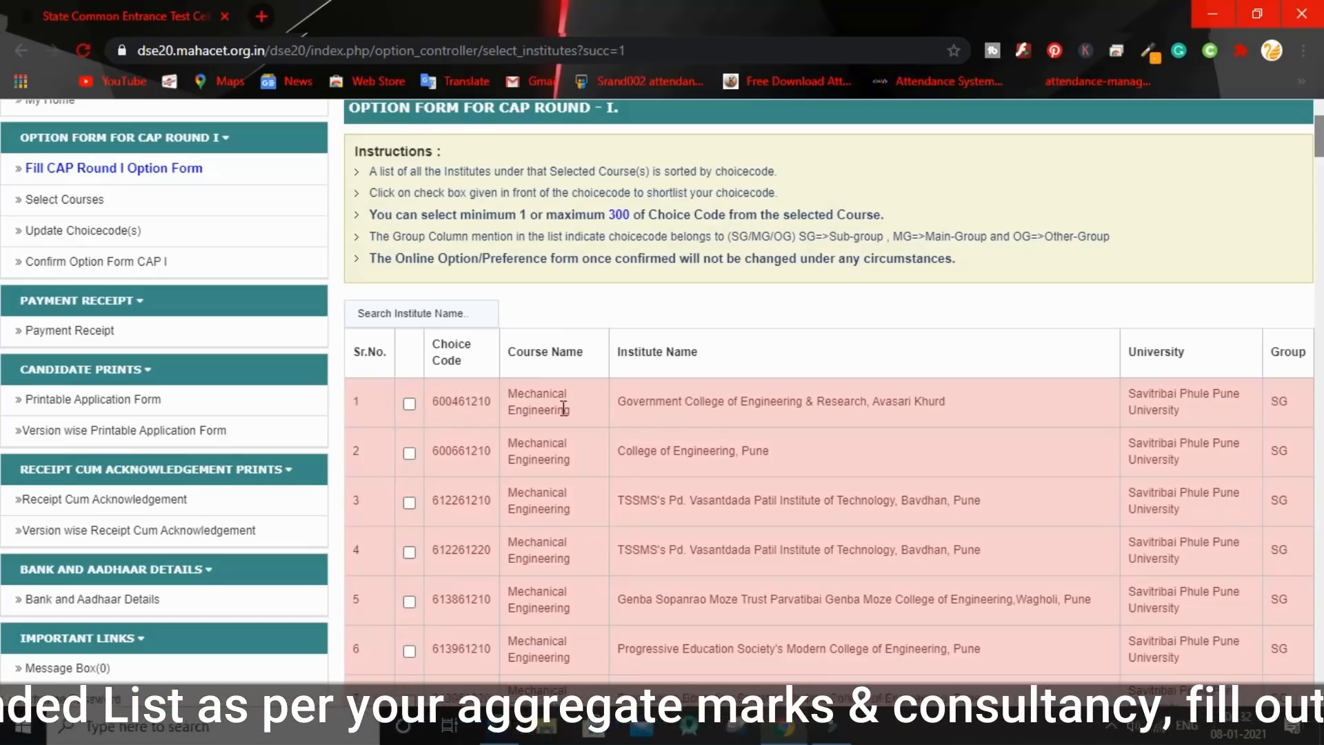
left_click(408, 405)
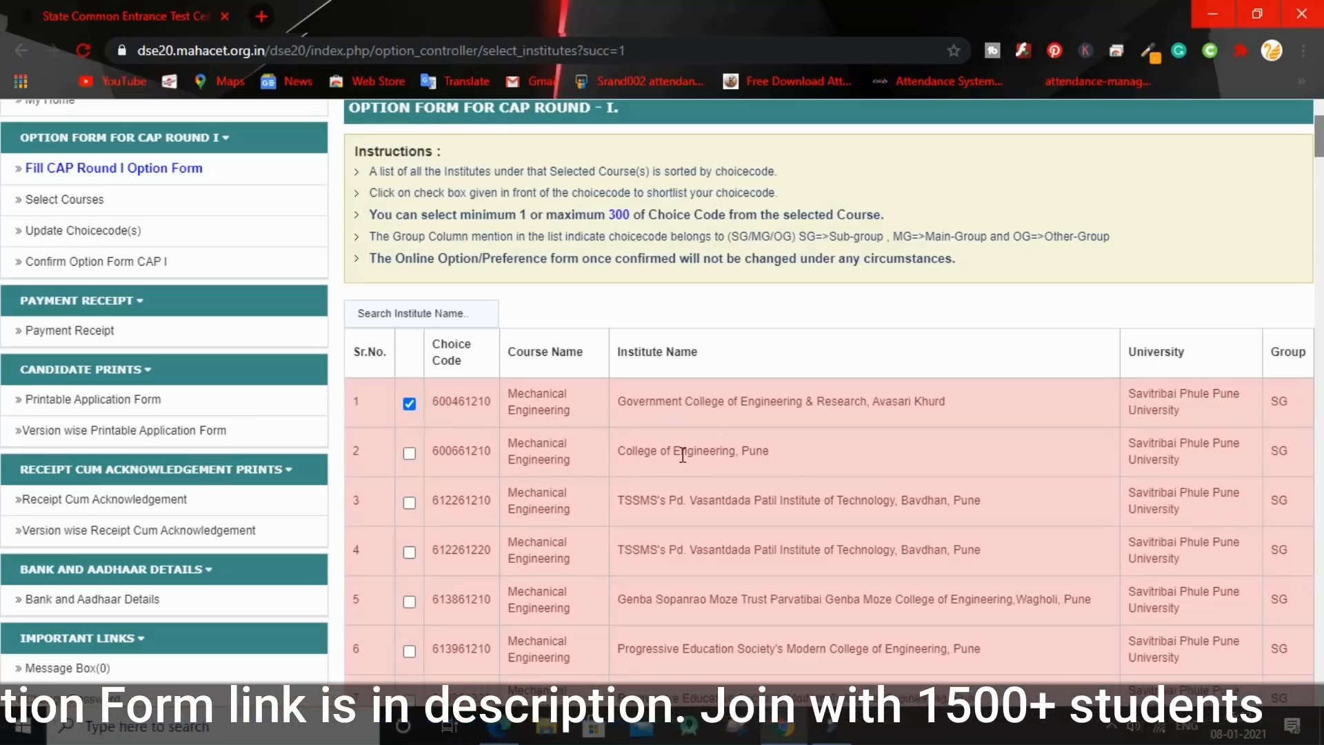
left_click(408, 454)
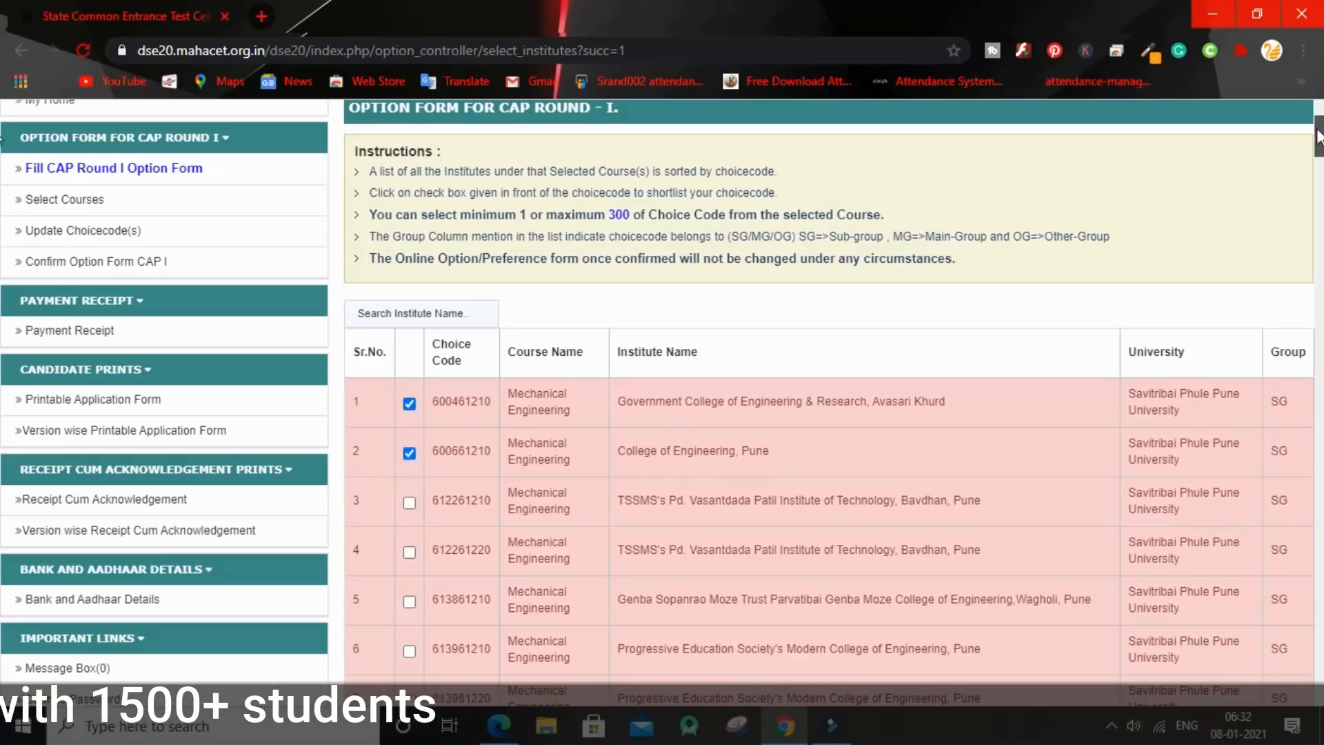
left_click_drag(1319, 138, 1319, 162)
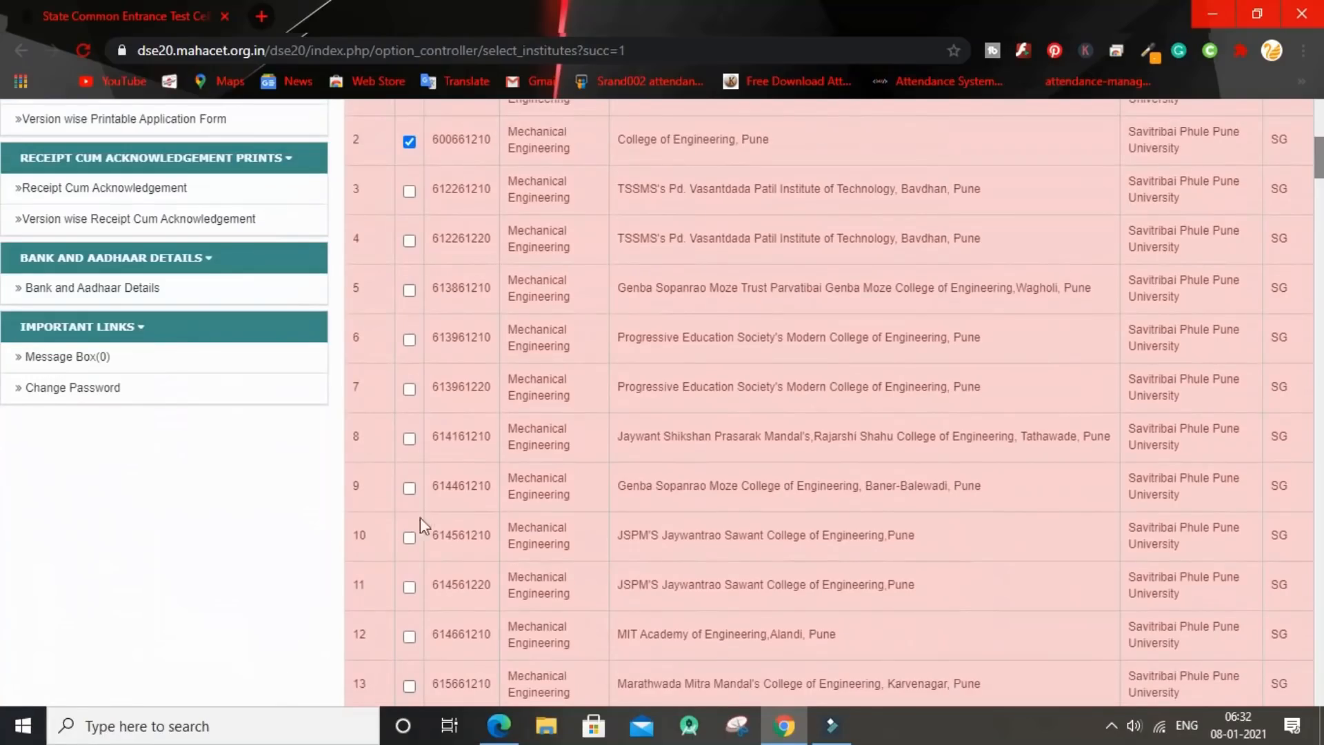
left_click(412, 486)
Shortlist Computer Engineering at College of Engineering, Pune (600624510) and Rajarshi Shahu College of Engineering, Tathawade (614124510).
left_click_drag(1312, 161, 1277, 438)
left_click(4, 197)
scroll(3, 193, "down", 3)
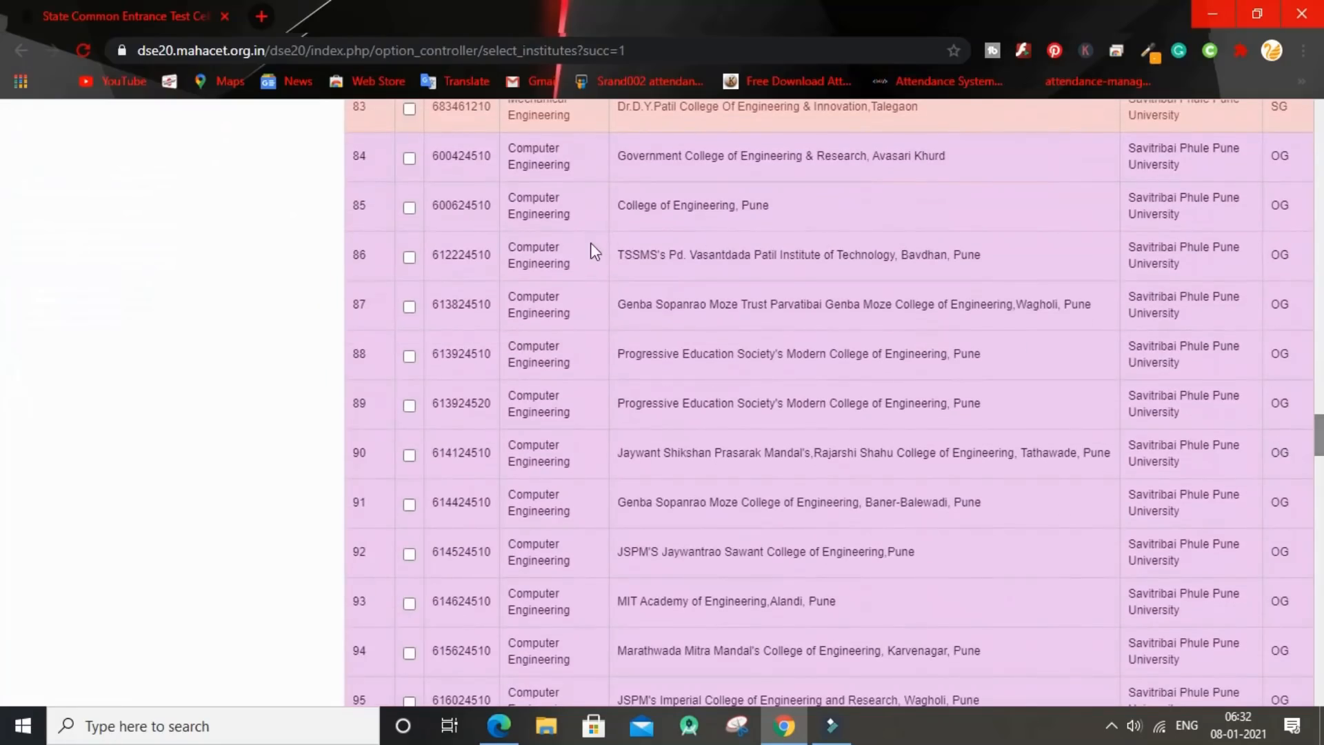
left_click(409, 208)
left_click(410, 456)
Shortlist both Pimpri Chinchwad College of Engineering choice codes for Computer Engineering, 617524510 and 617524520.
scroll(4, 445, "down", 2)
scroll(4, 445, "down", 4)
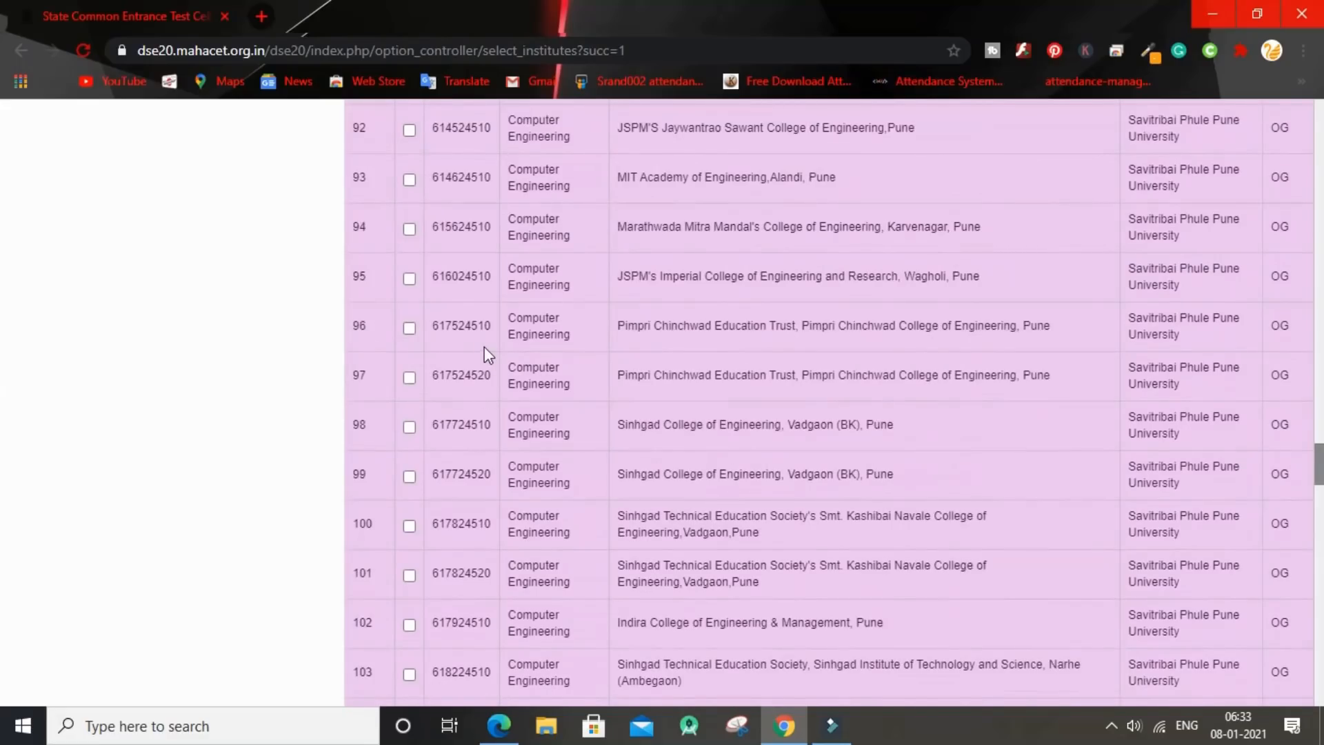
left_click(409, 329)
left_click(411, 378)
Save the shortlisted choice codes and confirm that the selection is correct.
left_click_drag(1319, 468, 1319, 512)
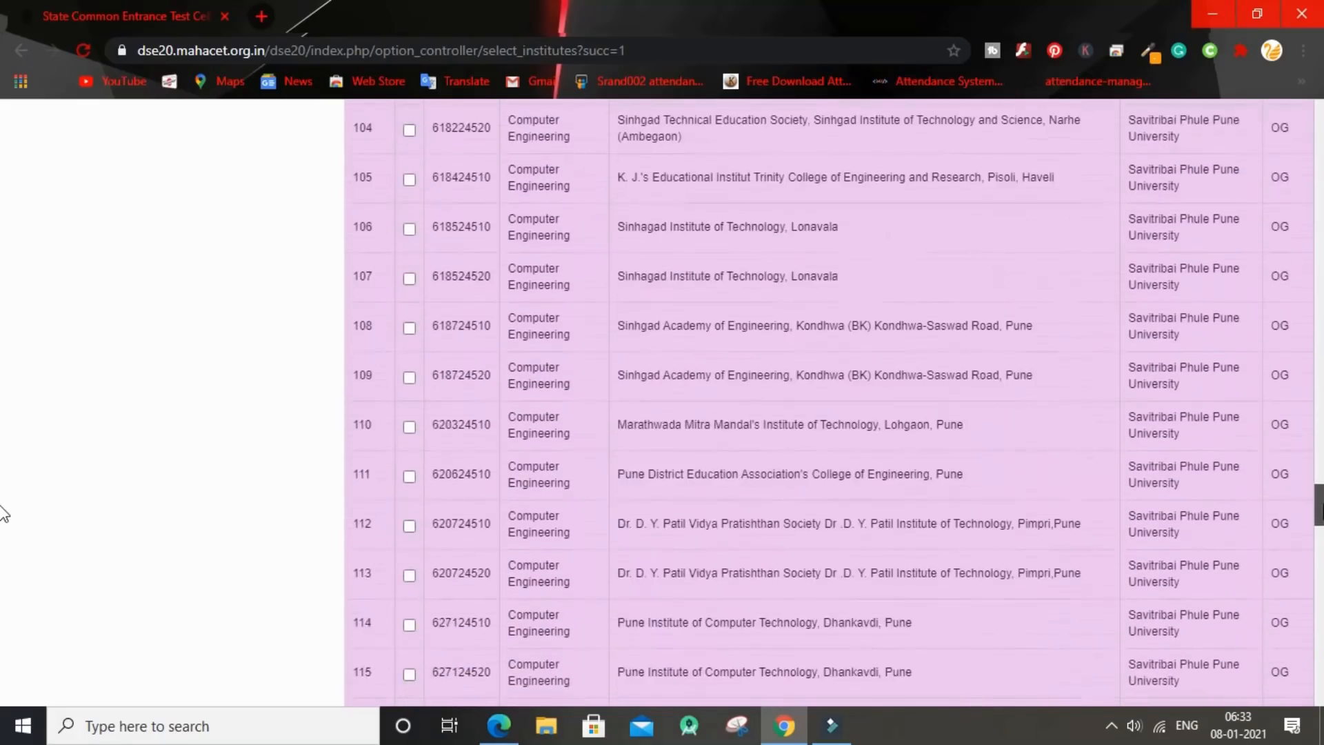
scroll(3, 514, "down", 3)
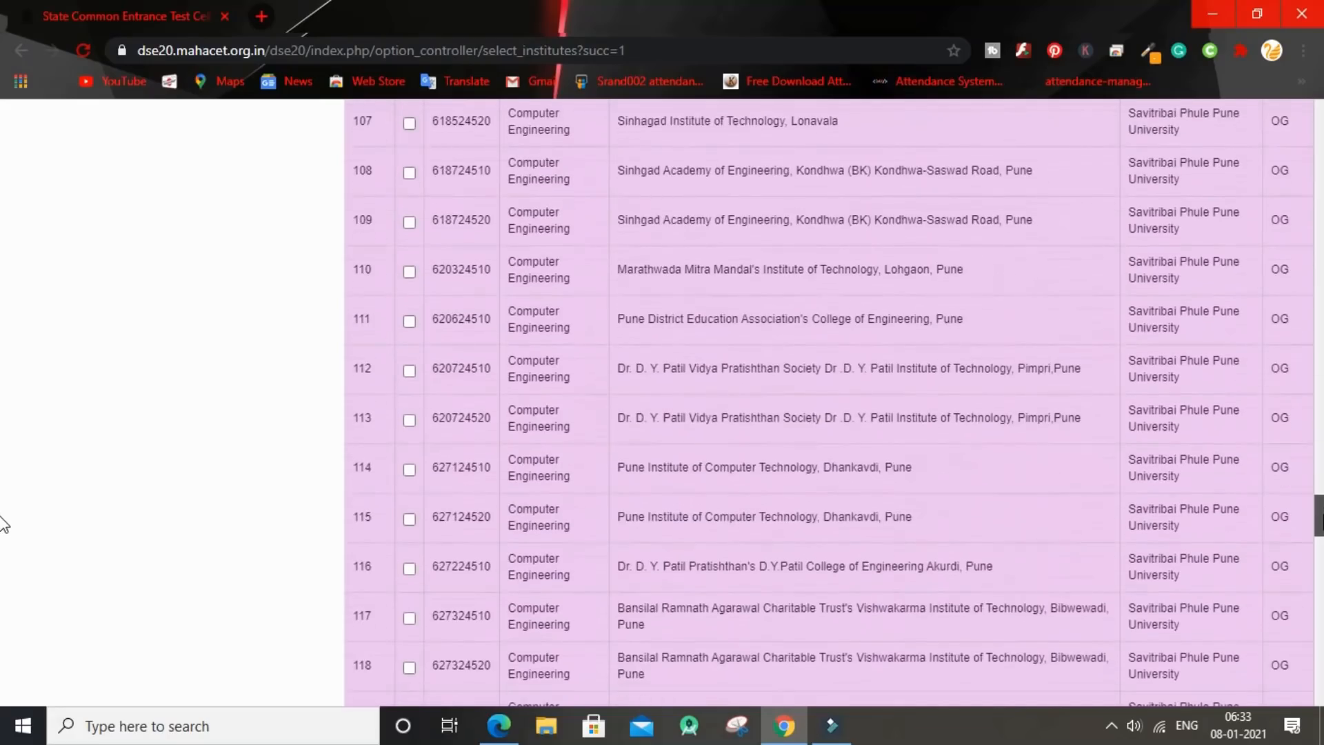
scroll(4, 524, "down", 1)
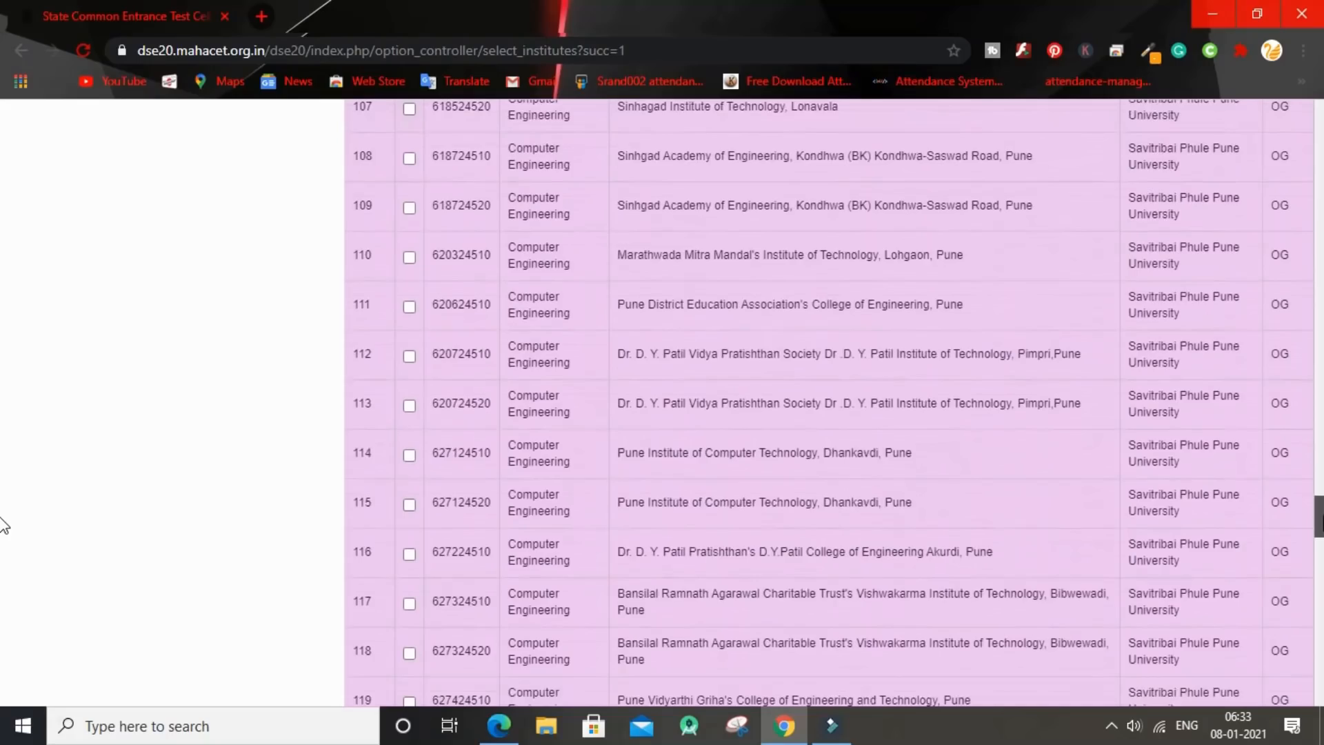
scroll(4, 526, "down", 3)
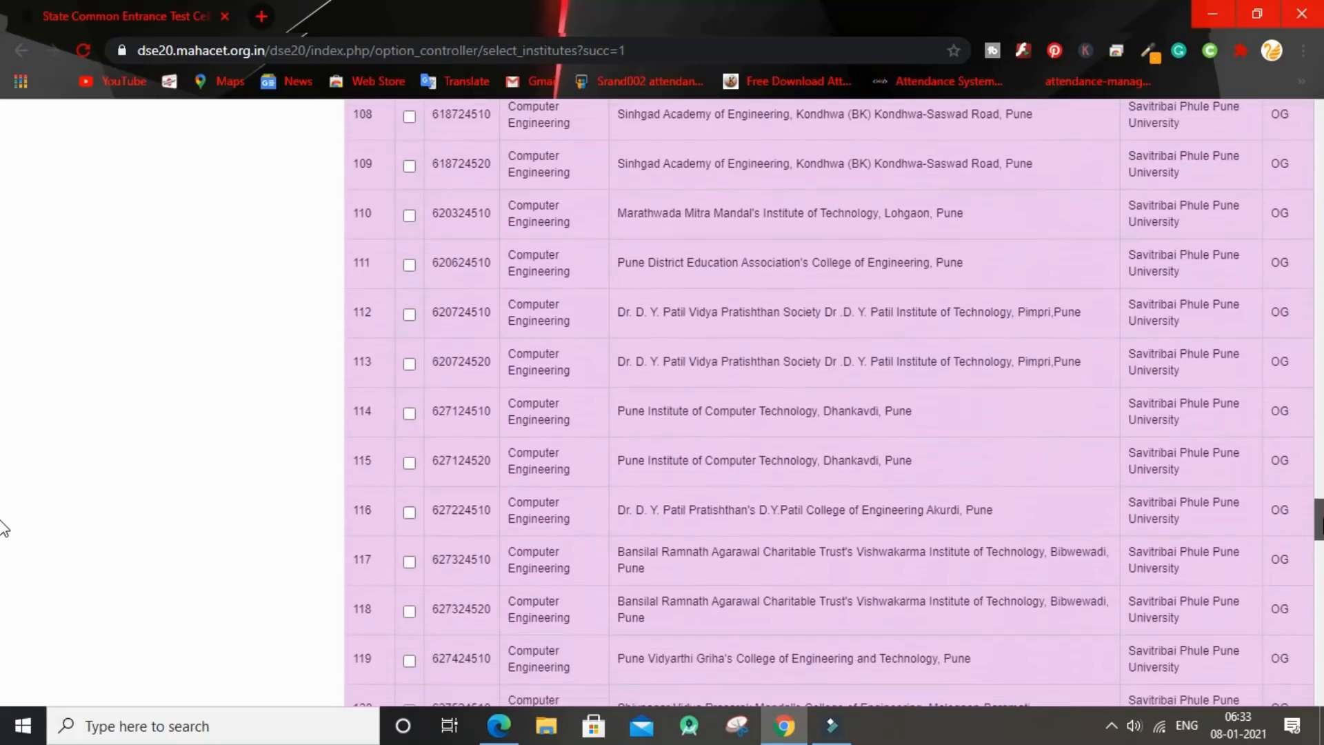
scroll(3, 529, "down", 3)
scroll(3, 538, "down", 20)
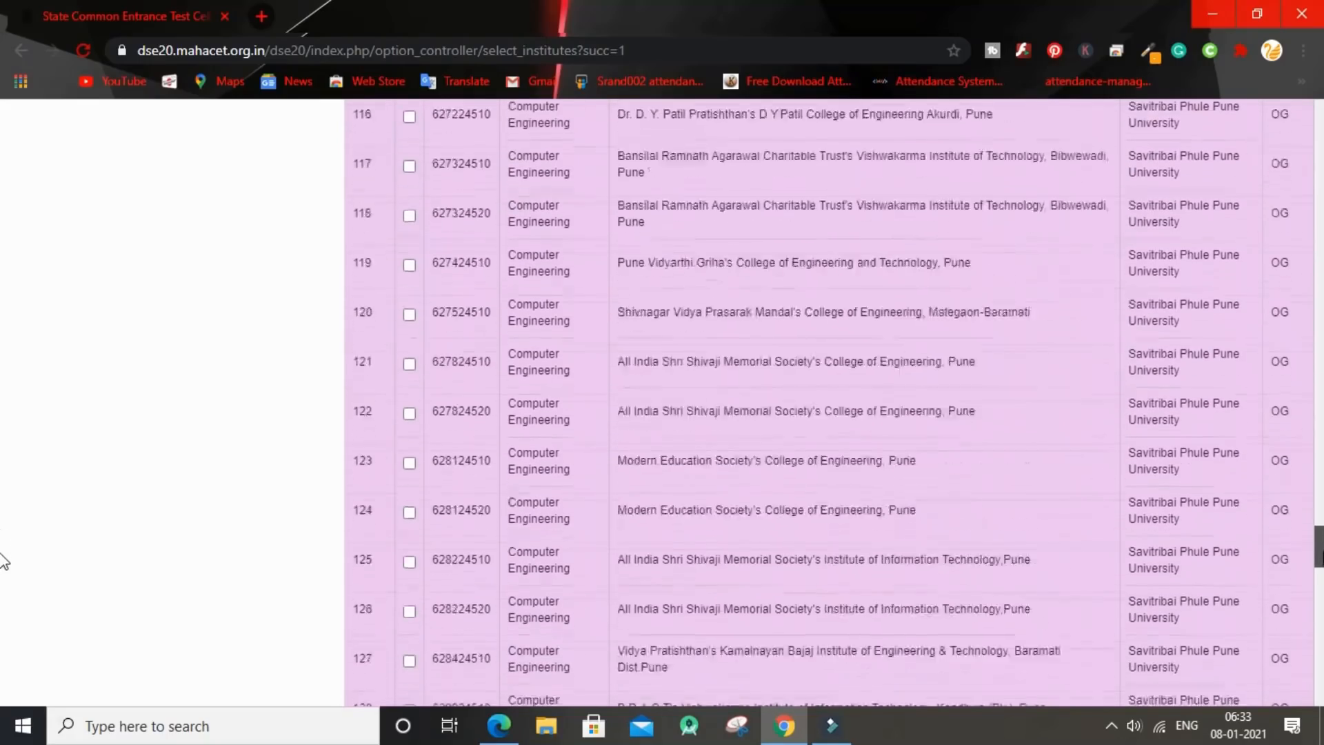
scroll(3, 663, "down", 6)
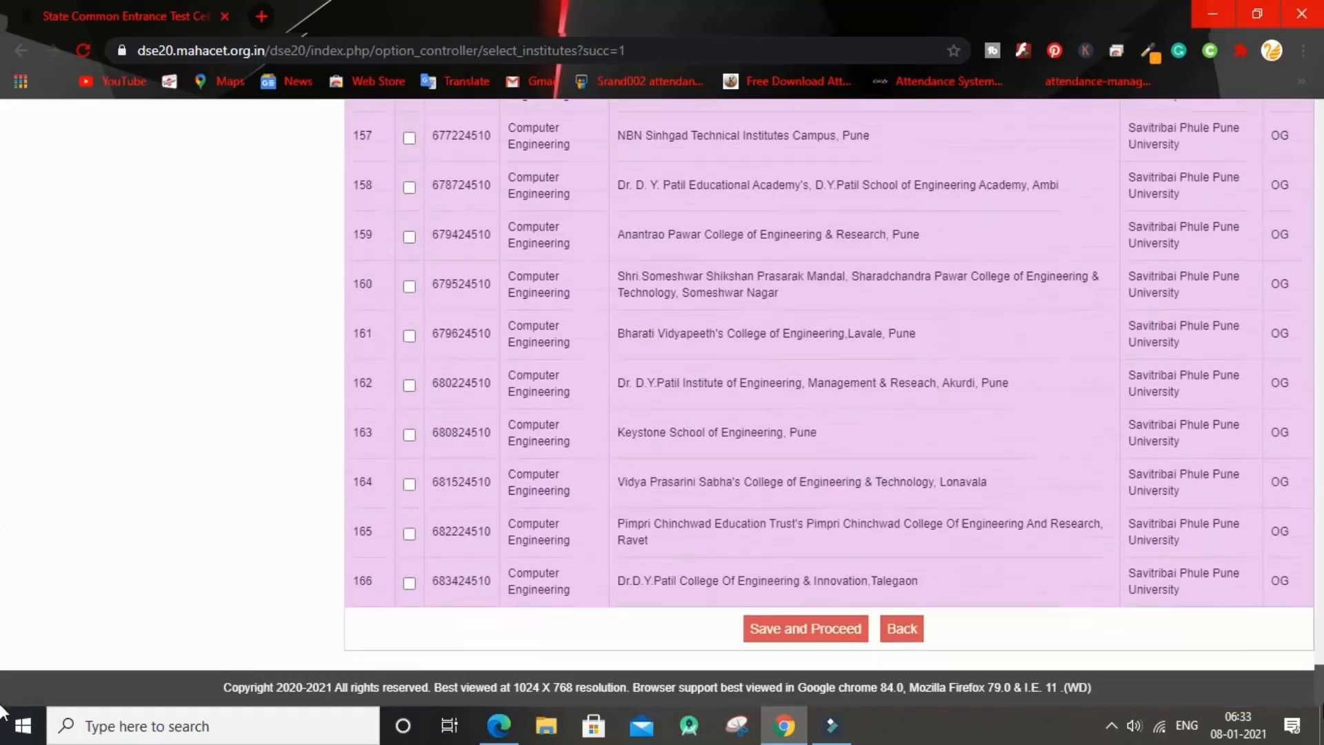
left_click(808, 629)
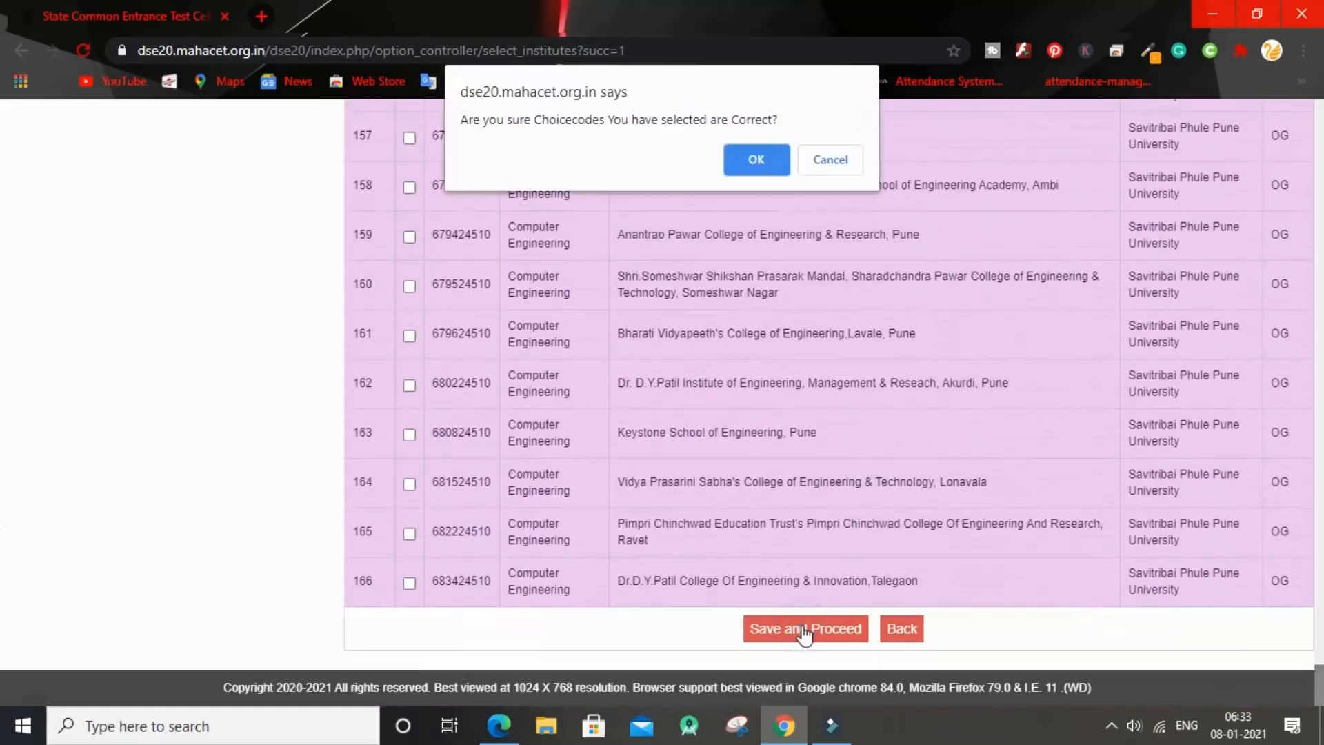
left_click(755, 160)
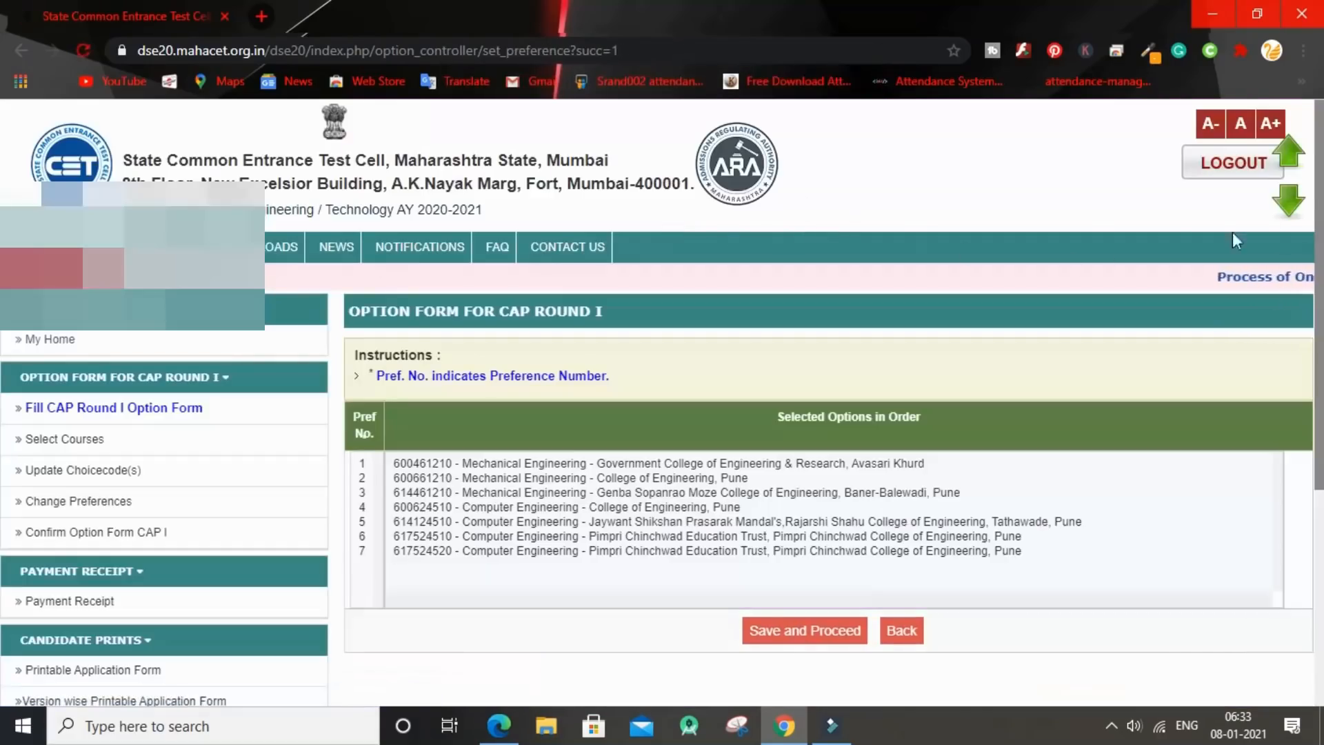
Move choice code 600624510, Computer Engineering at College of Engineering, Pune, up to preference 1.
left_click_drag(1322, 221, 1323, 246)
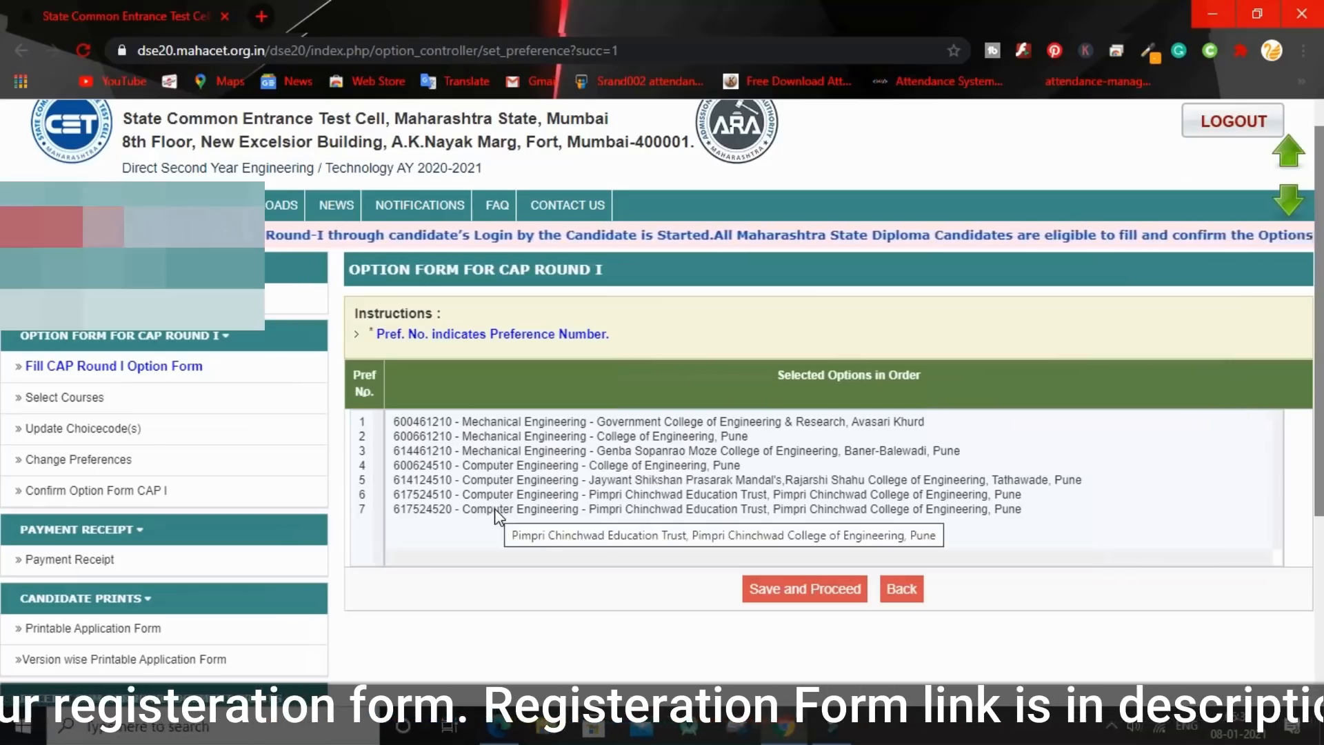
left_click(509, 466)
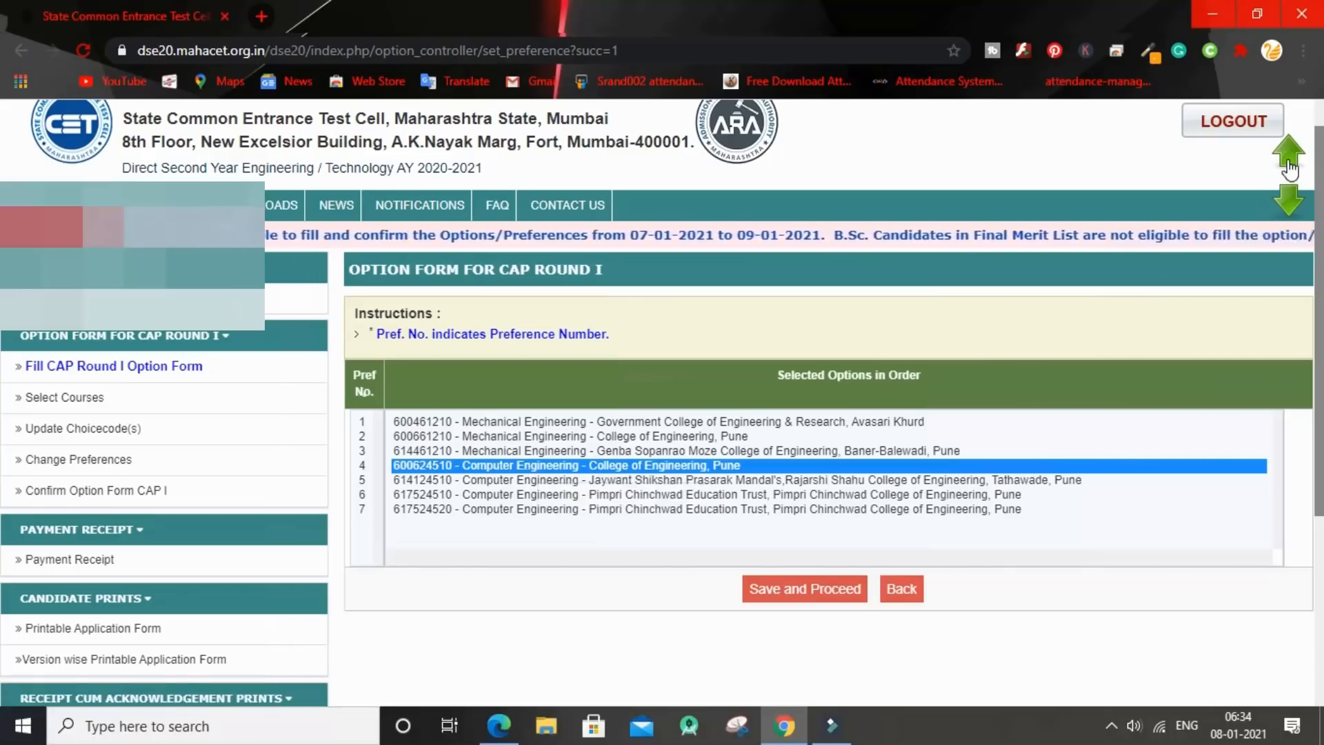
left_click(1288, 162)
left_click(1289, 163)
left_click(1289, 163)
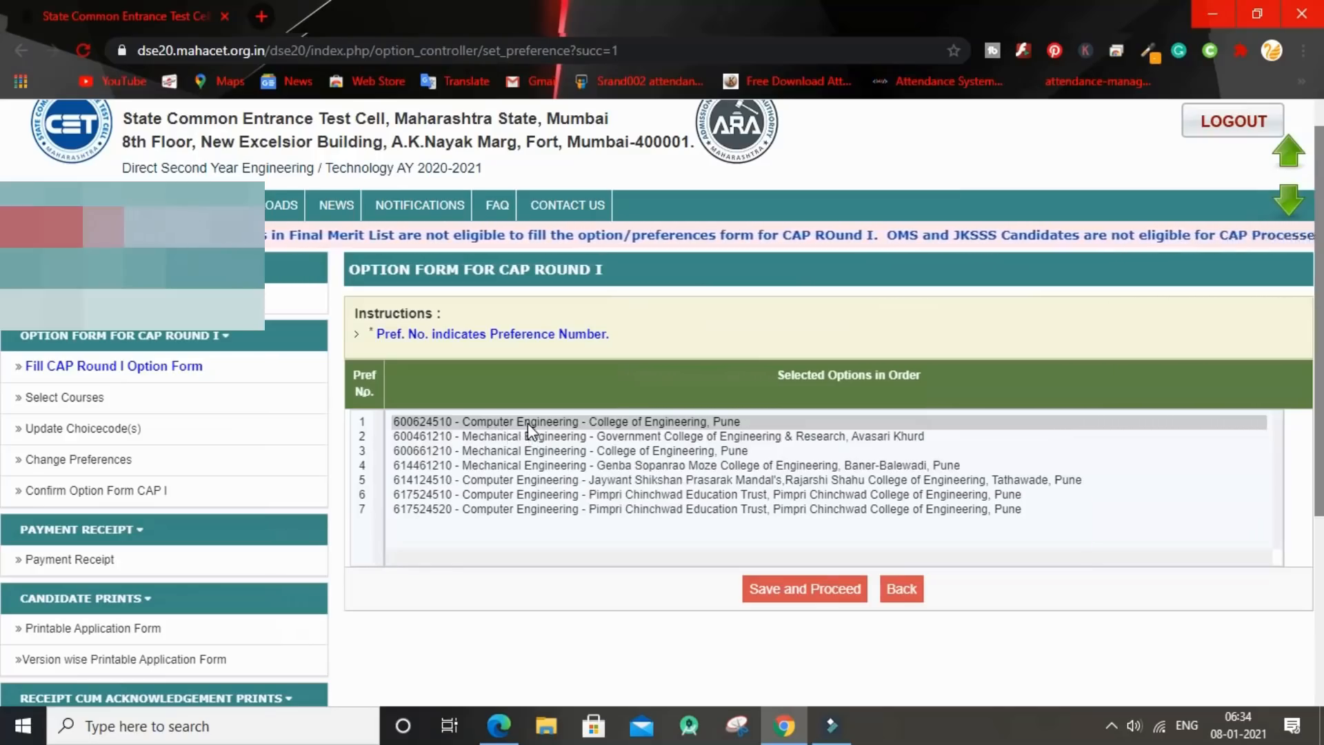
Raise 600661210 (Mechanical, College of Engineering, Pune) to preference 2 and 617524510 (Computer, Pimpri Chinchwad) to preference 3.
left_click(541, 452)
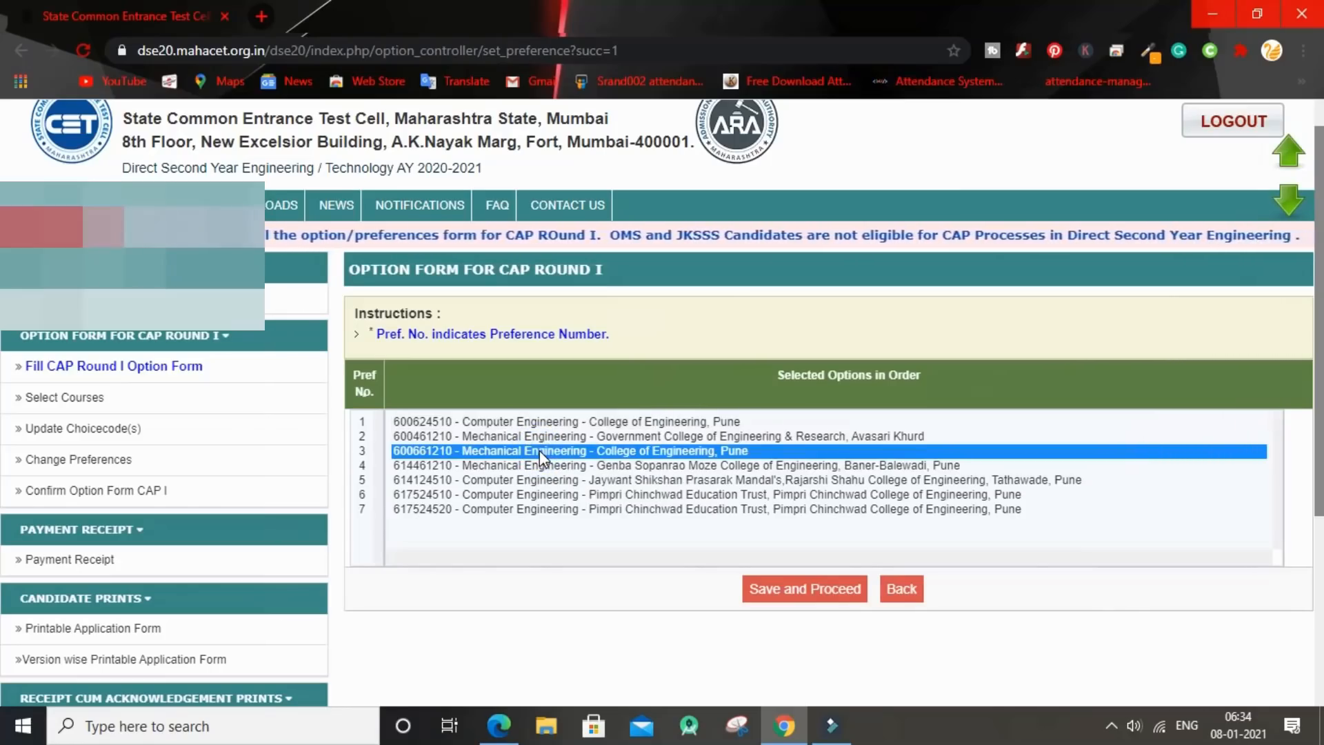
left_click(1287, 158)
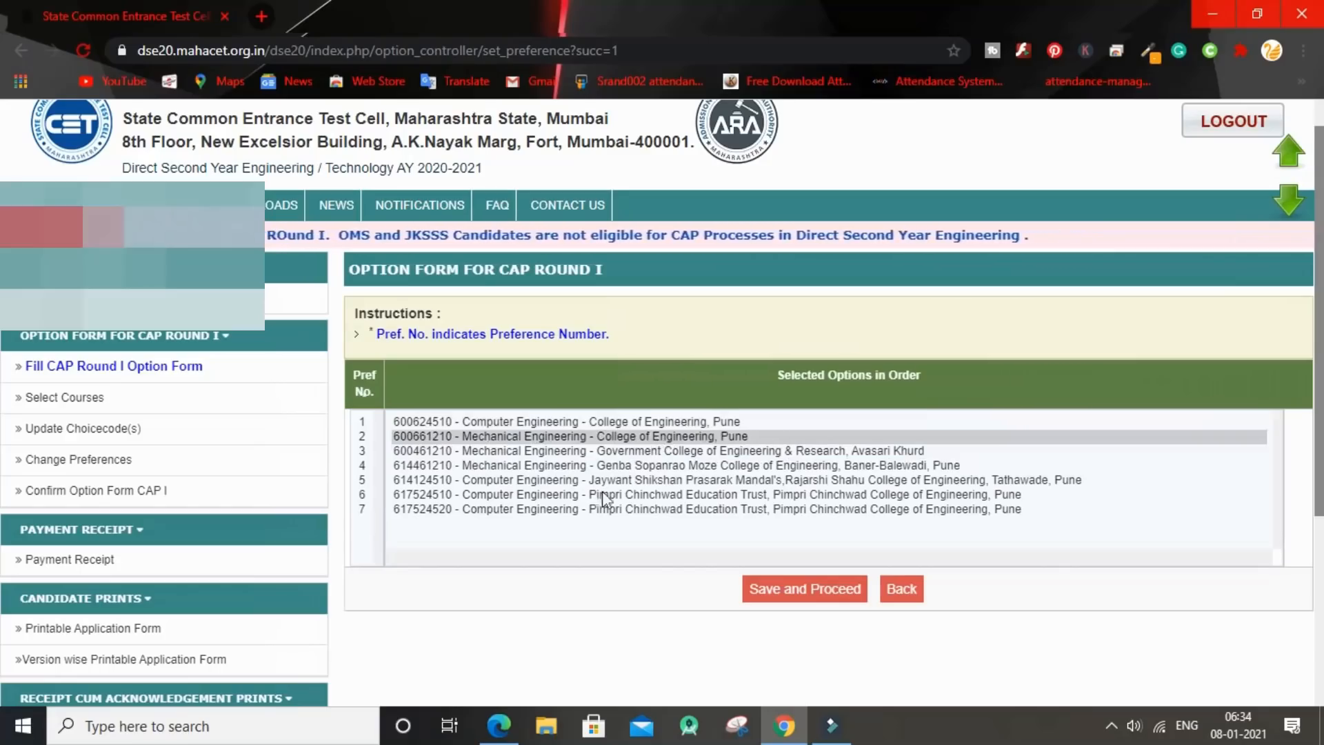
left_click(661, 495)
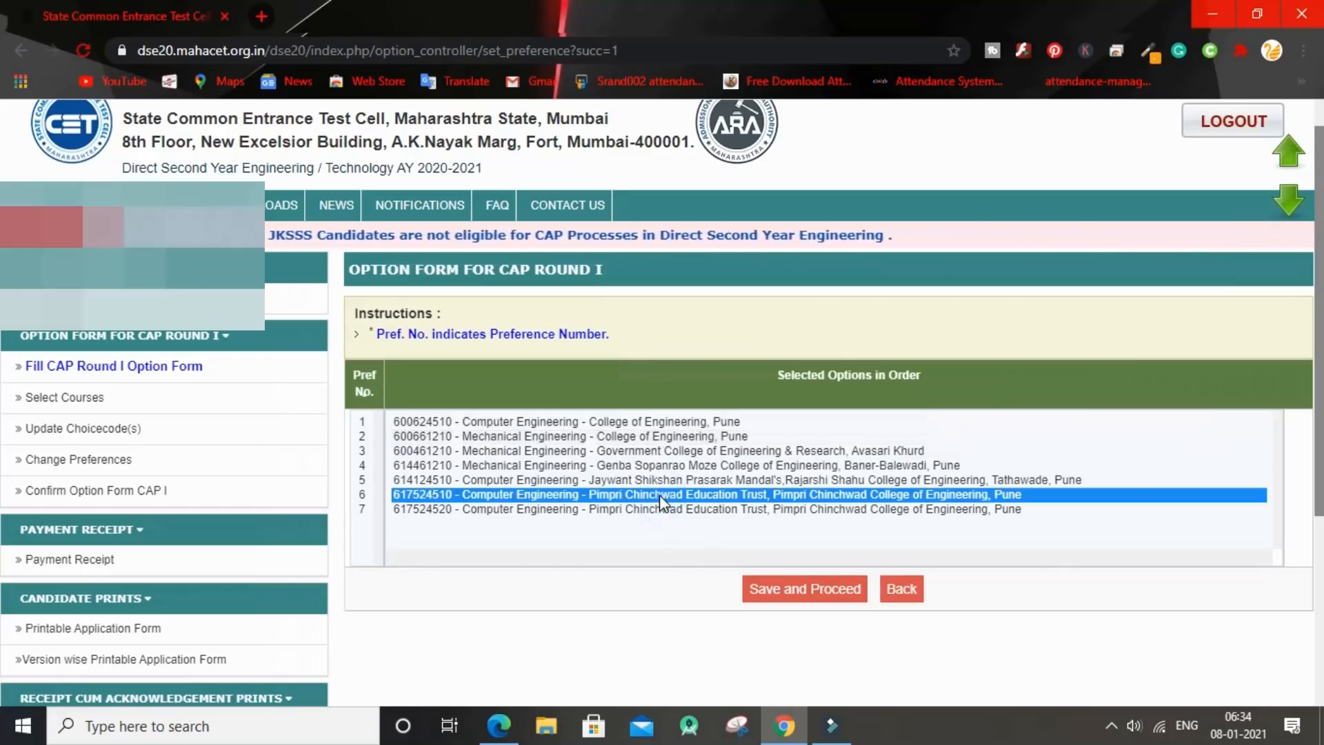
left_click(1296, 159)
left_click(1294, 160)
left_click(1293, 161)
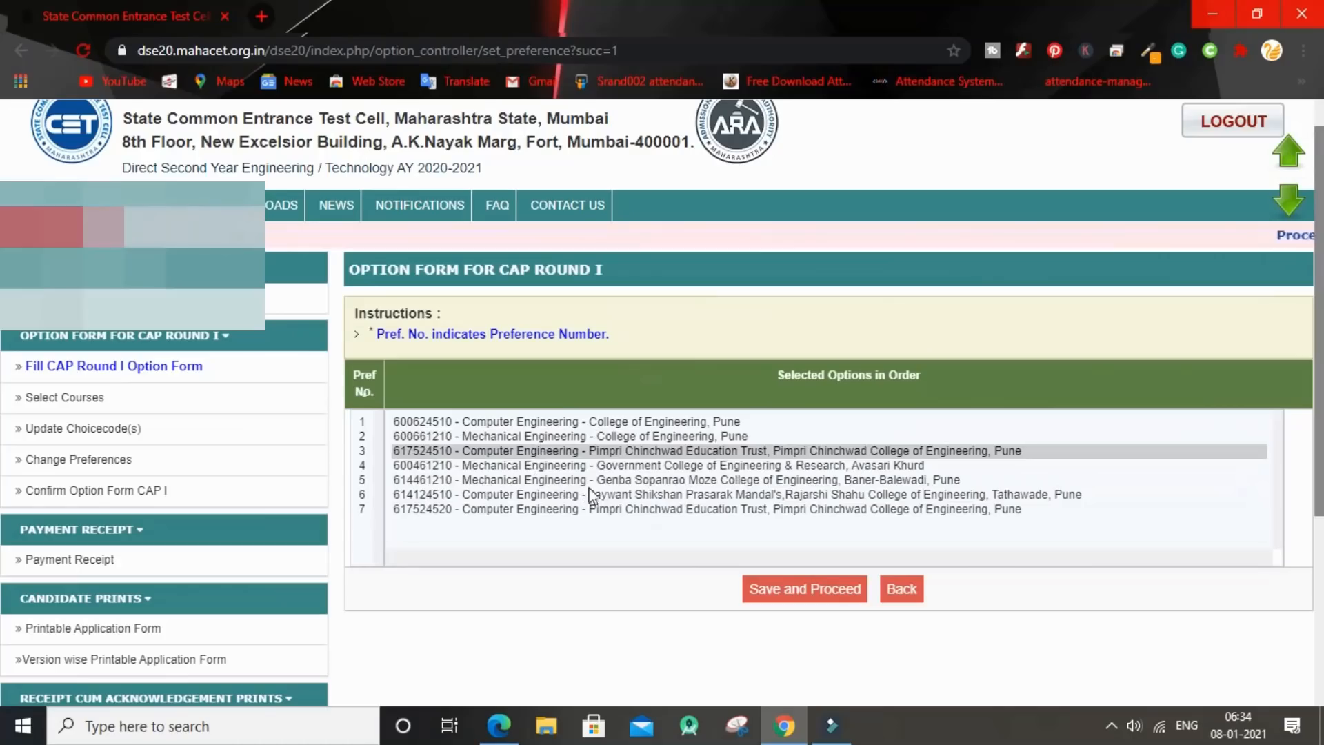
Lower 614461210, Mechanical Engineering at Genba Sopanrao Moze College, to preference 6, and save and confirm the preference order.
left_click(616, 481)
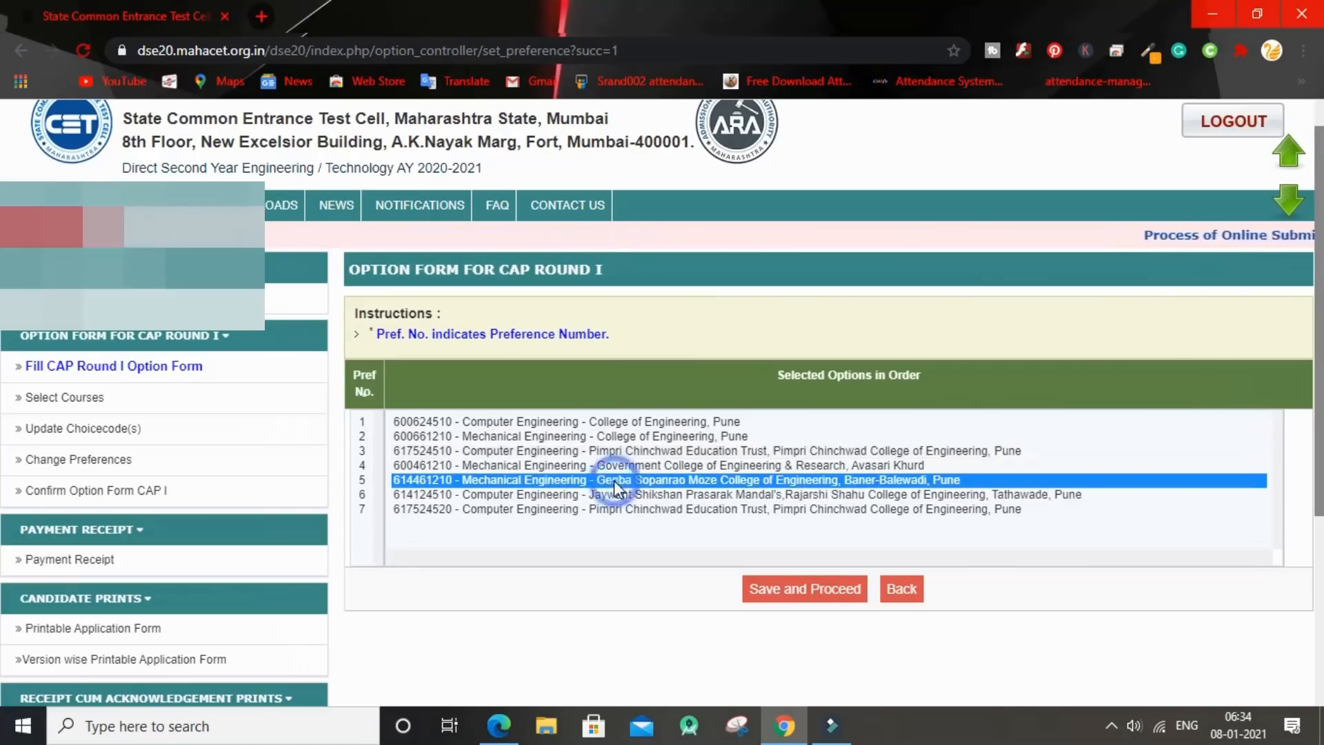
left_click(1289, 204)
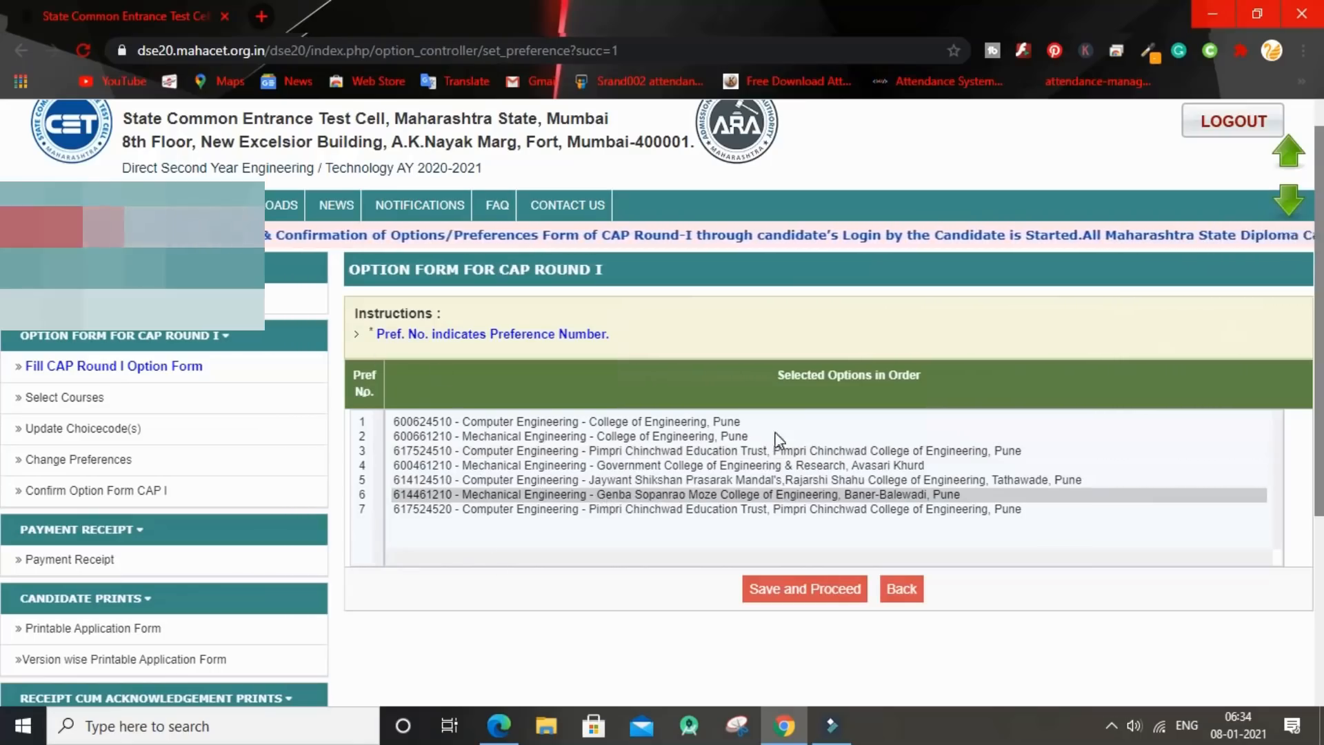
left_click(814, 599)
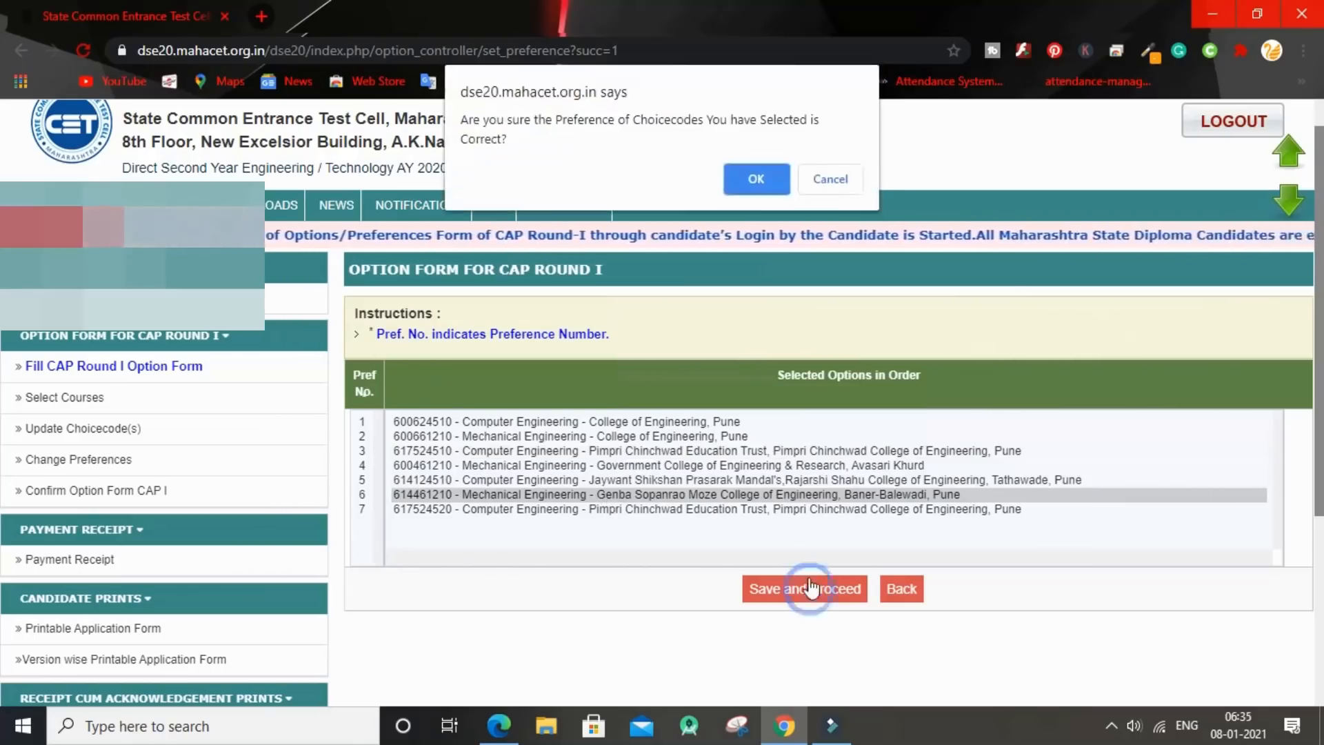
left_click(751, 184)
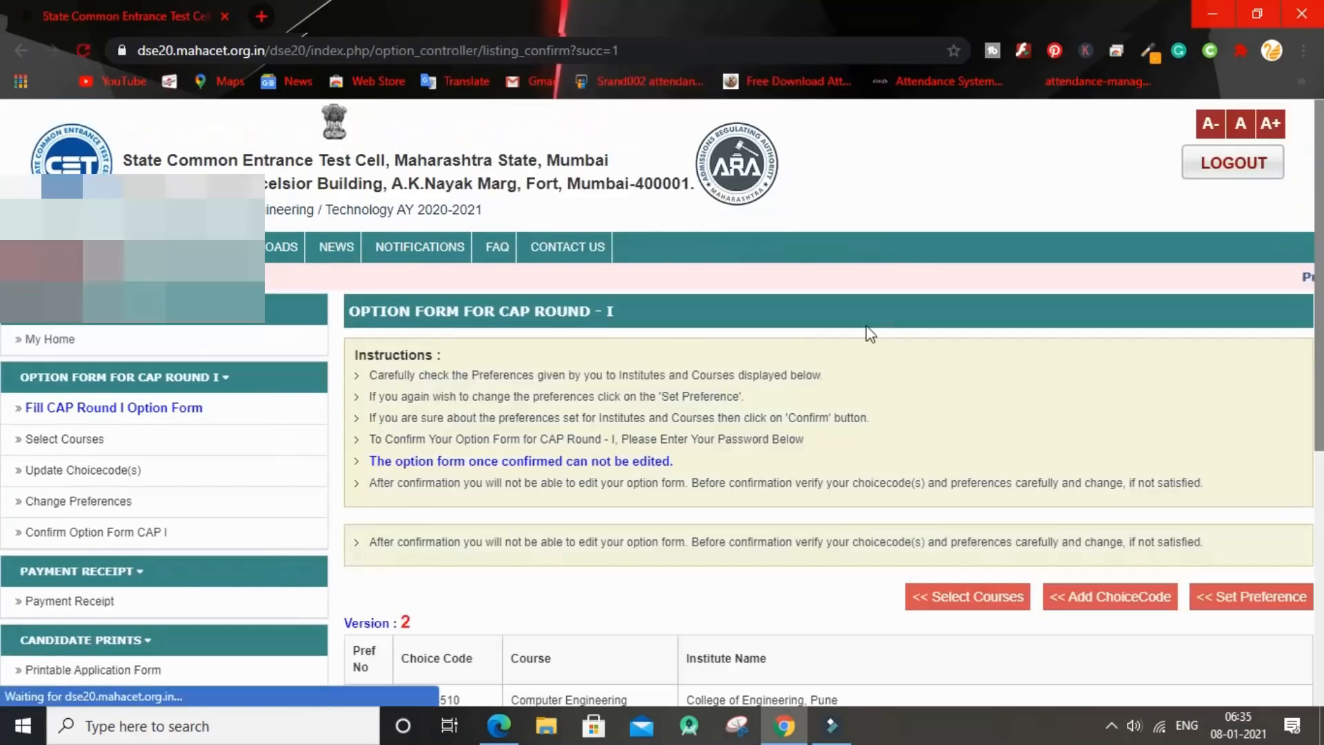
Review the saved preference list and the password confirmation section of the CAP Round I option form.
scroll(4, 418, "down", 4)
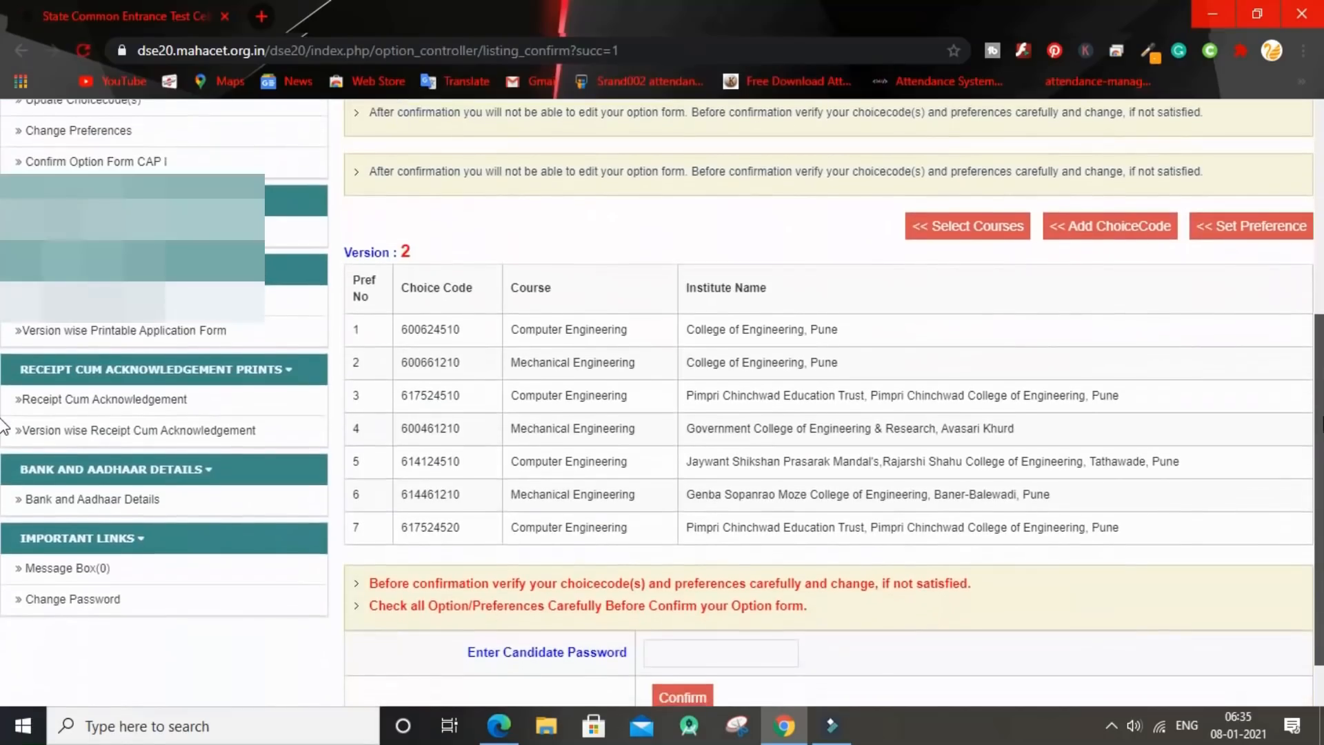
left_click_drag(1323, 418, 1322, 438)
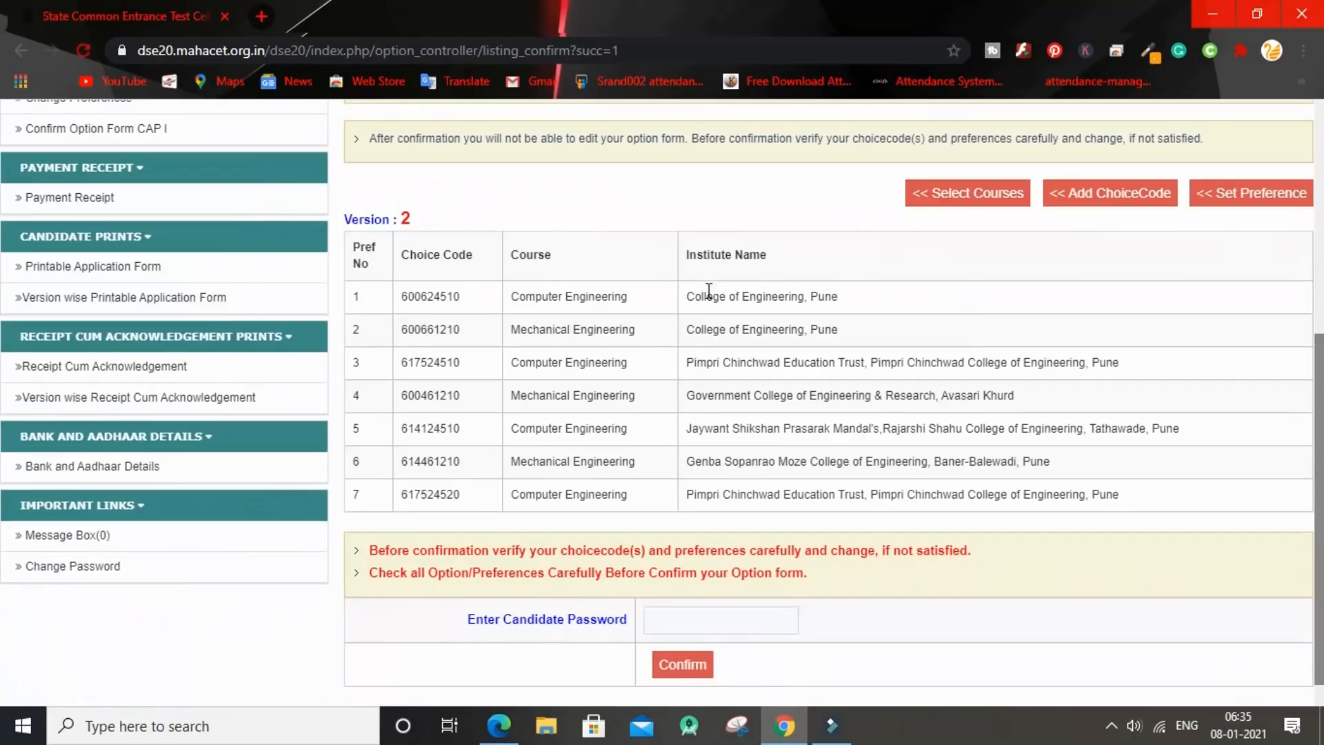
scroll(1015, 538, "down", 1)
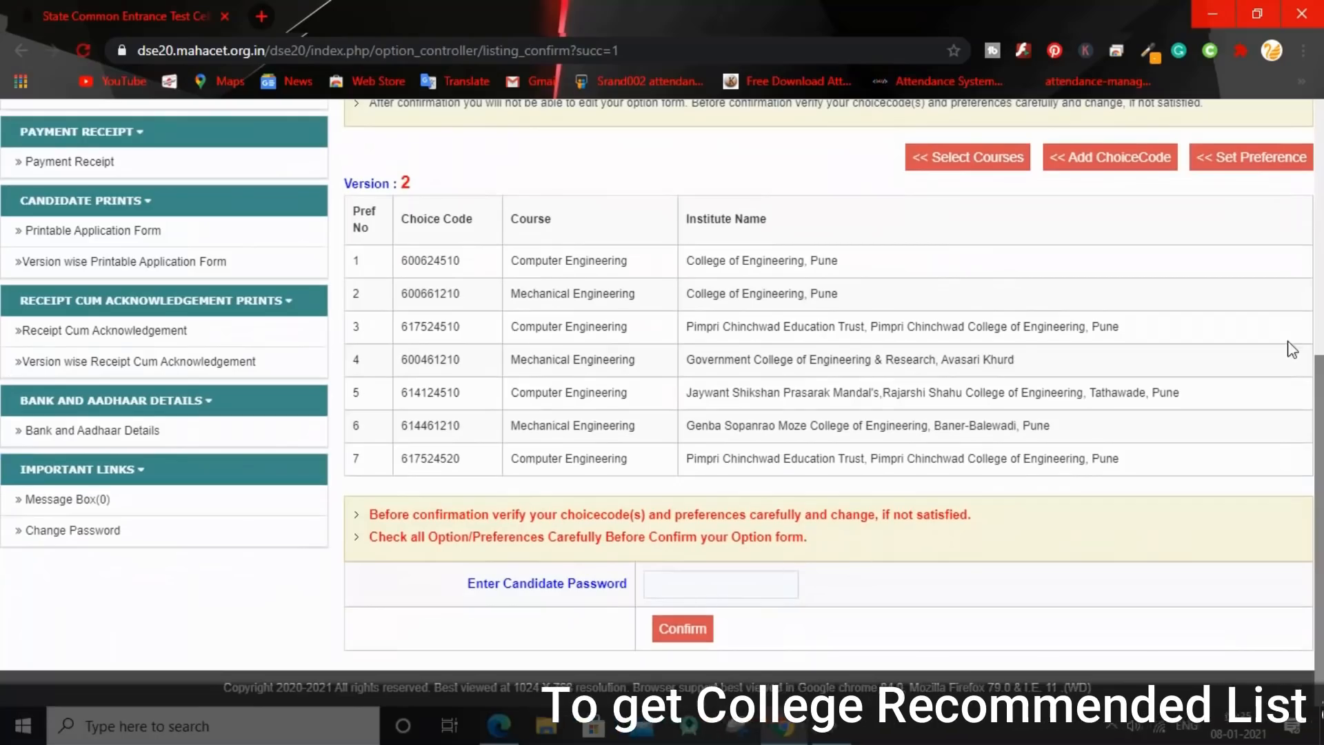
scroll(3, 337, "up", 4)
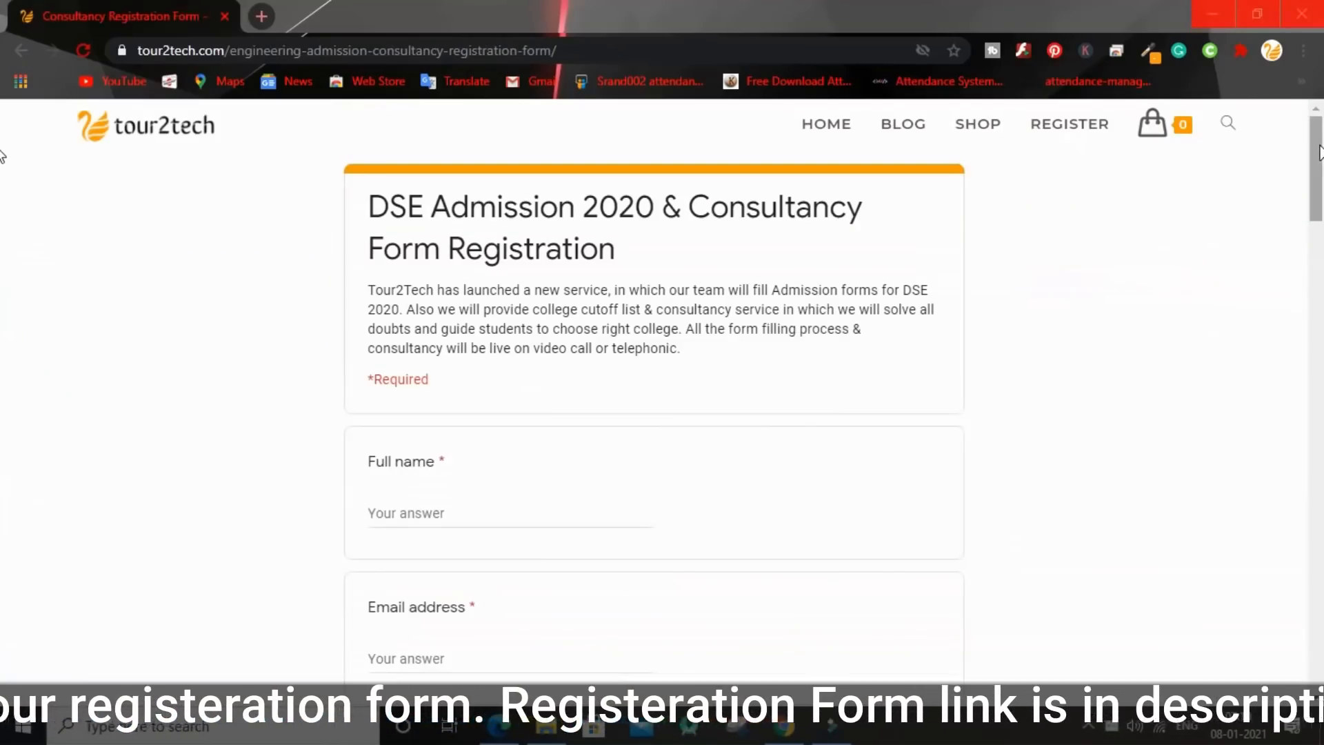
mouse_move(1320, 146)
left_mouse_down()
mouse_move(1321, 631)
mouse_move(1296, 227)
mouse_move(1321, 127)
left_mouse_up()
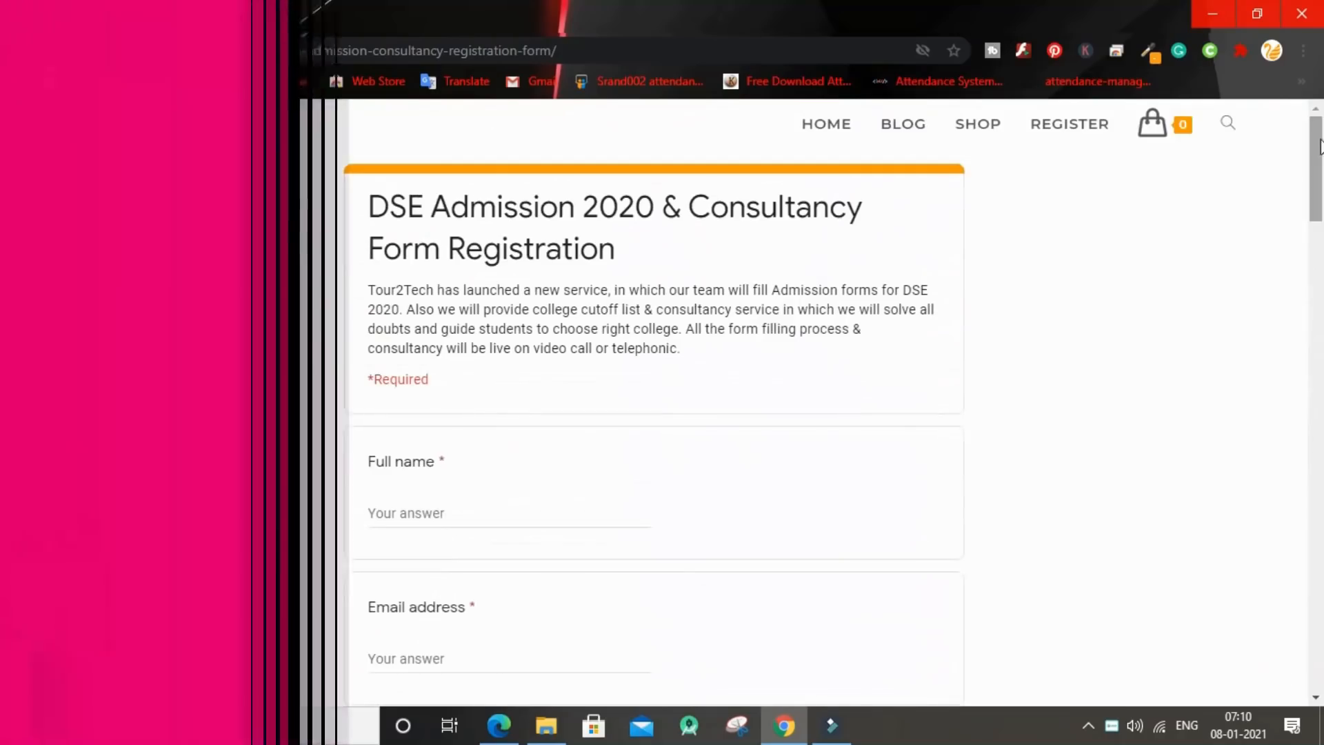